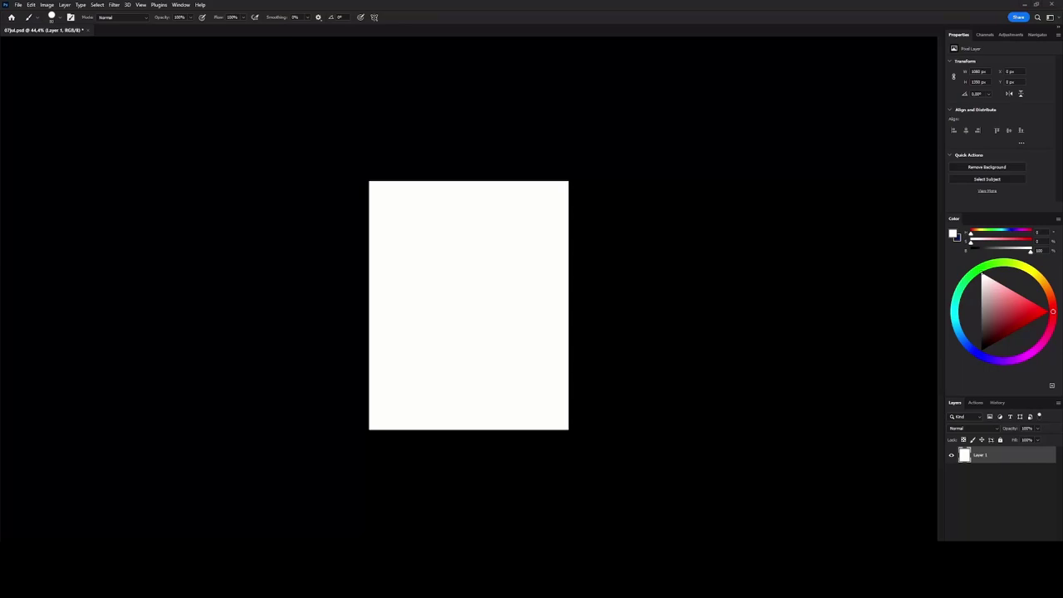
# Paint a green meadow across the lower canvas with beige road strokes over it.
pyautogui.moveTo(282, 386); pyautogui.dragTo(568, 337)
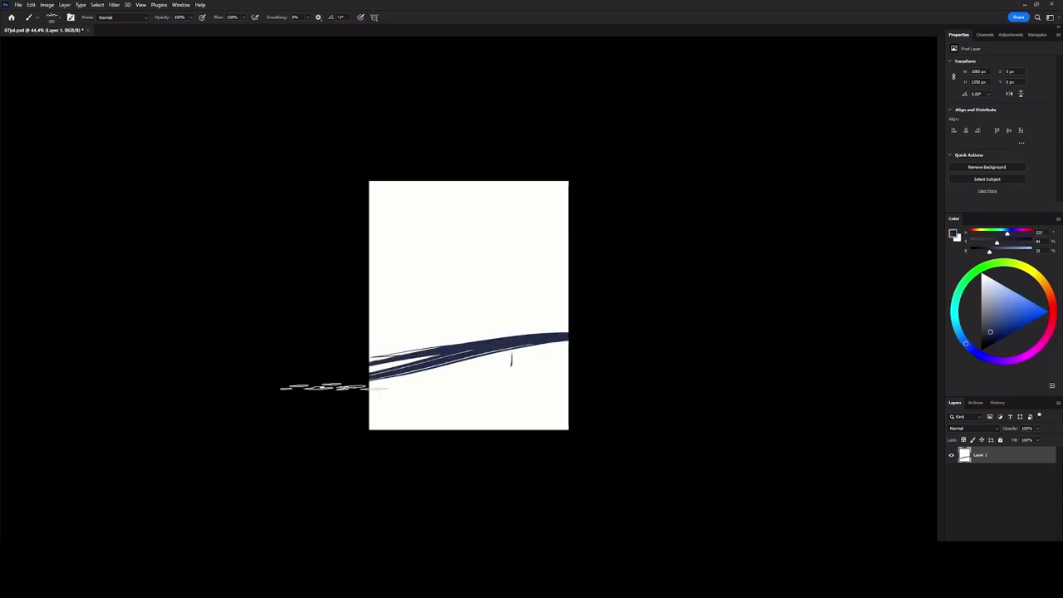
pyautogui.moveTo(665, 330); pyautogui.dragTo(465, 415)
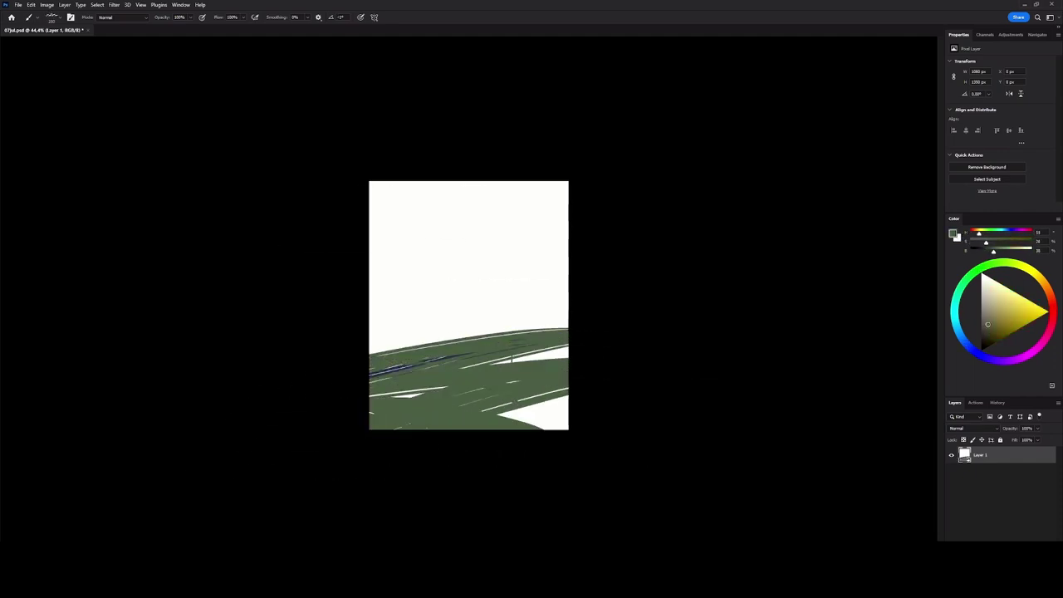
pyautogui.moveTo(523, 355); pyautogui.dragTo(356, 384)
pyautogui.moveTo(391, 353)
pyautogui.mouseDown()
pyautogui.moveTo(507, 366)
pyautogui.moveTo(432, 427)
pyautogui.moveTo(548, 330)
pyautogui.mouseUp()
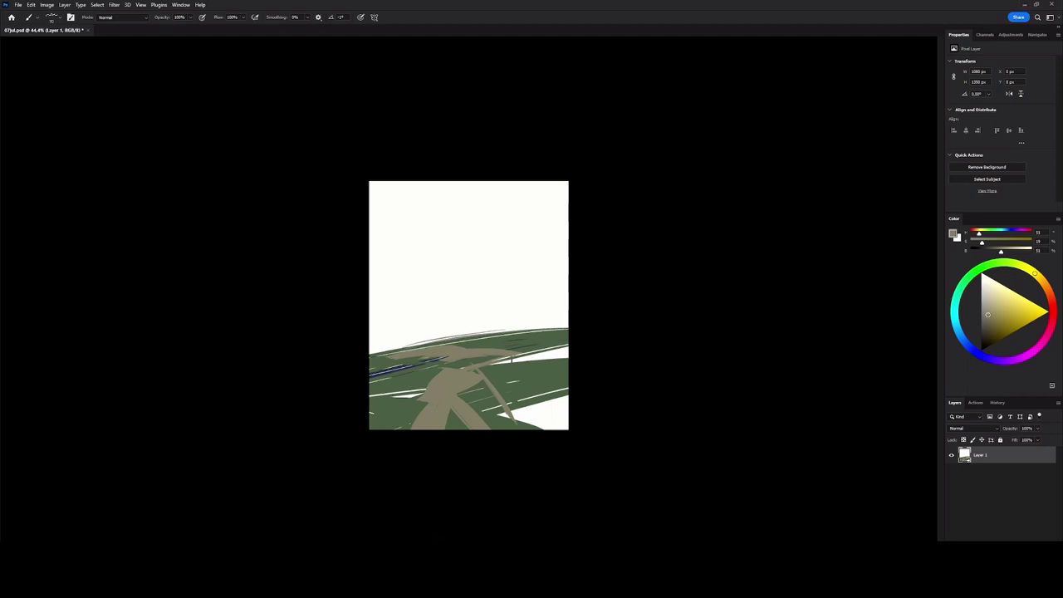
# Choose a blue-grey colour and lasso-select the mountain ridge across the upper canvas.
pyautogui.click(961, 337)
pyautogui.press('l')
pyautogui.moveTo(568, 291); pyautogui.dragTo(489, 279)
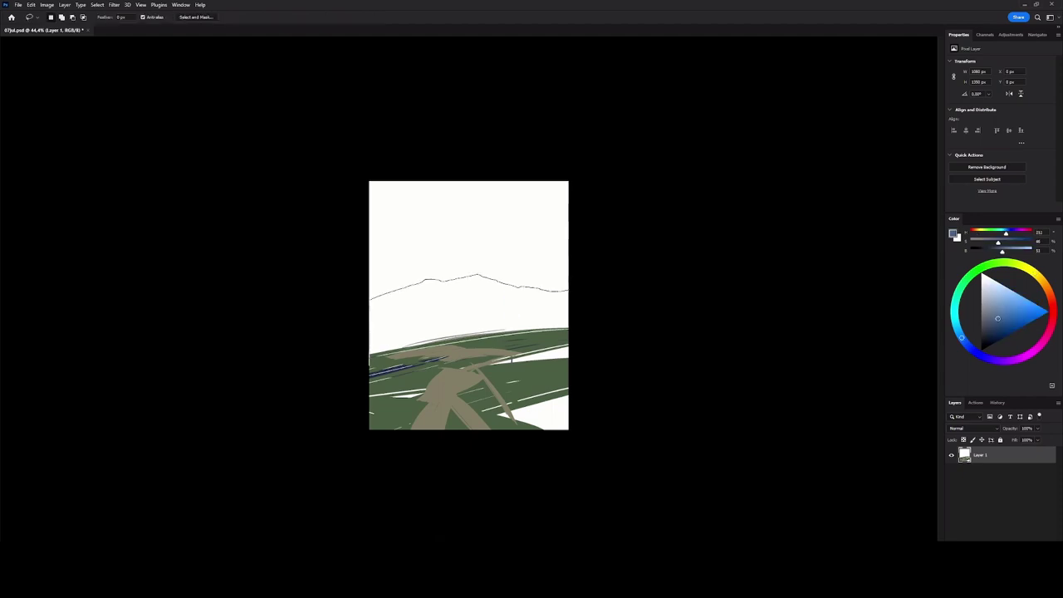
pyautogui.moveTo(369, 295)
pyautogui.mouseDown()
pyautogui.moveTo(369, 347)
pyautogui.moveTo(569, 332)
pyautogui.mouseUp()
# Fill the mountain selection with blue textured-brush strokes, then deselect.
pyautogui.press('b')
pyautogui.rightClick(462, 264)
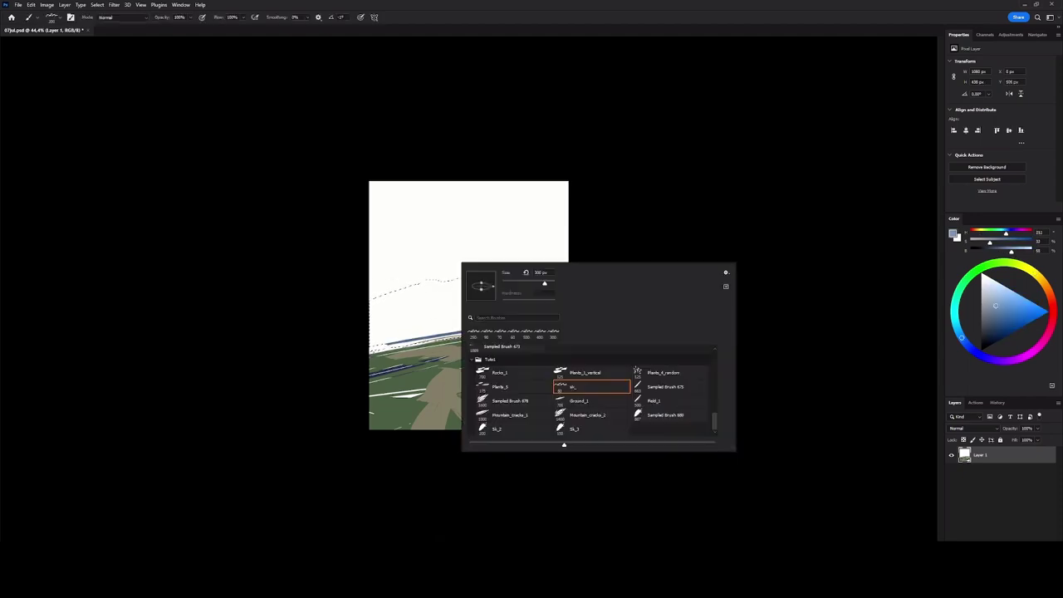
pyautogui.click(656, 414)
pyautogui.press('Return')
pyautogui.moveTo(382, 324); pyautogui.dragTo(565, 291)
pyautogui.hotkey('ctrl', 'd')
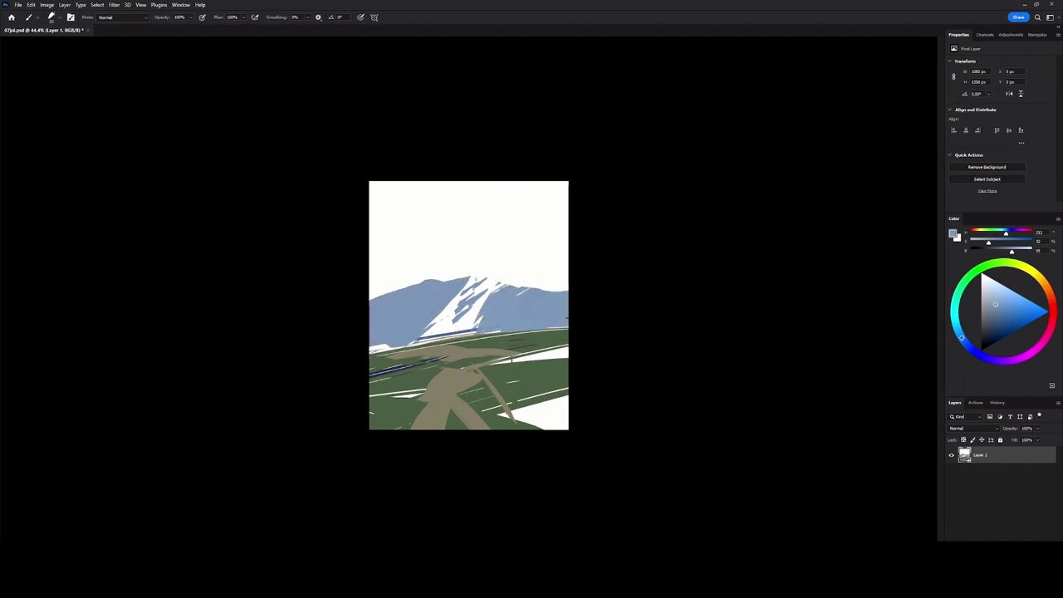
# Paint white snow hatching streaks across the blue mountain with a hatching brush.
pyautogui.rightClick(401, 307)
pyautogui.scroll(-3, 532, 407)
pyautogui.scroll(-3, 531, 407)
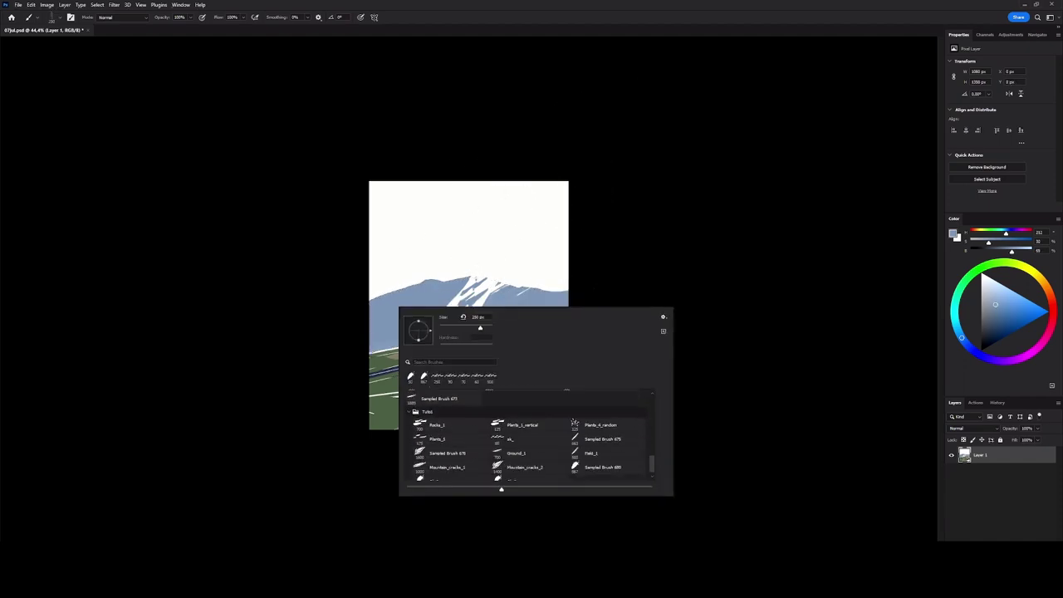
pyautogui.doubleClick(427, 399)
pyautogui.moveTo(391, 326); pyautogui.dragTo(465, 304)
pyautogui.hotkey('ctrl', 'z')
pyautogui.press('x')
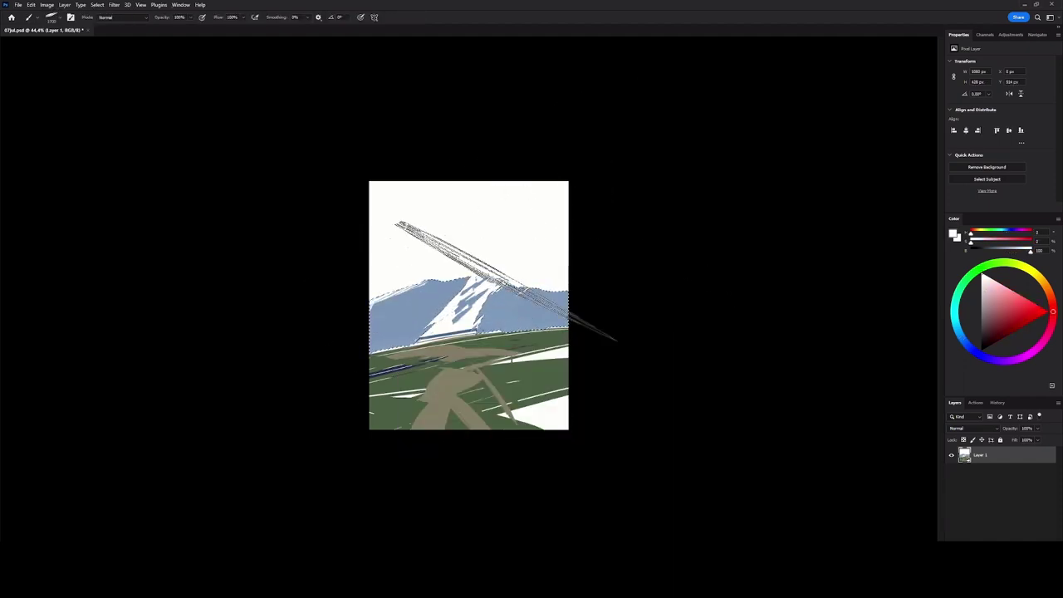
pyautogui.moveTo(531, 303)
pyautogui.mouseDown()
pyautogui.moveTo(295, 340)
pyautogui.moveTo(456, 254)
pyautogui.moveTo(371, 262)
pyautogui.moveTo(569, 267)
pyautogui.moveTo(635, 320)
pyautogui.mouseUp()
pyautogui.rightClick(474, 314)
pyautogui.doubleClick(526, 473)
# Paint green grass hatching in the lower-right meadow with a hatching grass brush.
pyautogui.keyDown('alt'); pyautogui.click(490, 357); pyautogui.keyUp('alt')
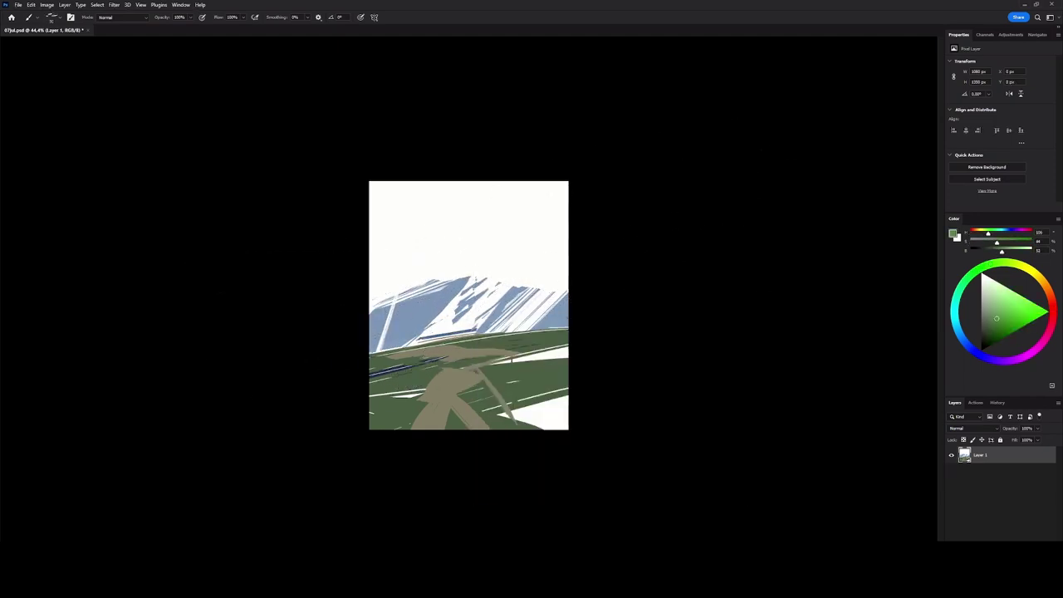
pyautogui.rightClick(488, 341)
pyautogui.press('Escape')
pyautogui.rightClick(480, 291)
pyautogui.doubleClick(532, 416)
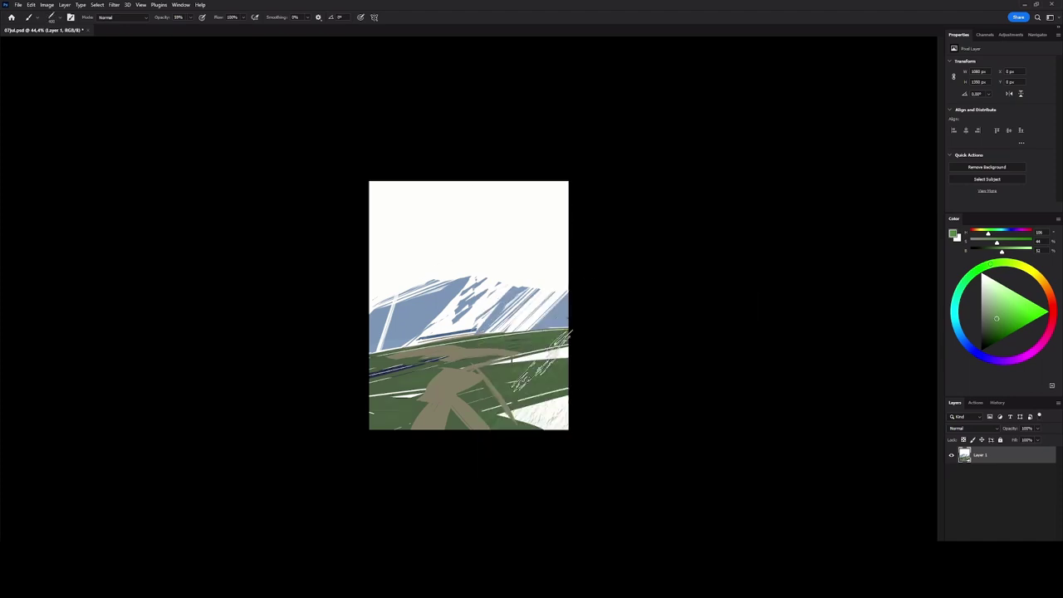
pyautogui.moveTo(515, 391); pyautogui.dragTo(568, 332)
pyautogui.moveTo(382, 286); pyautogui.dragTo(563, 245)
pyautogui.hotkey('ctrl', 'z')
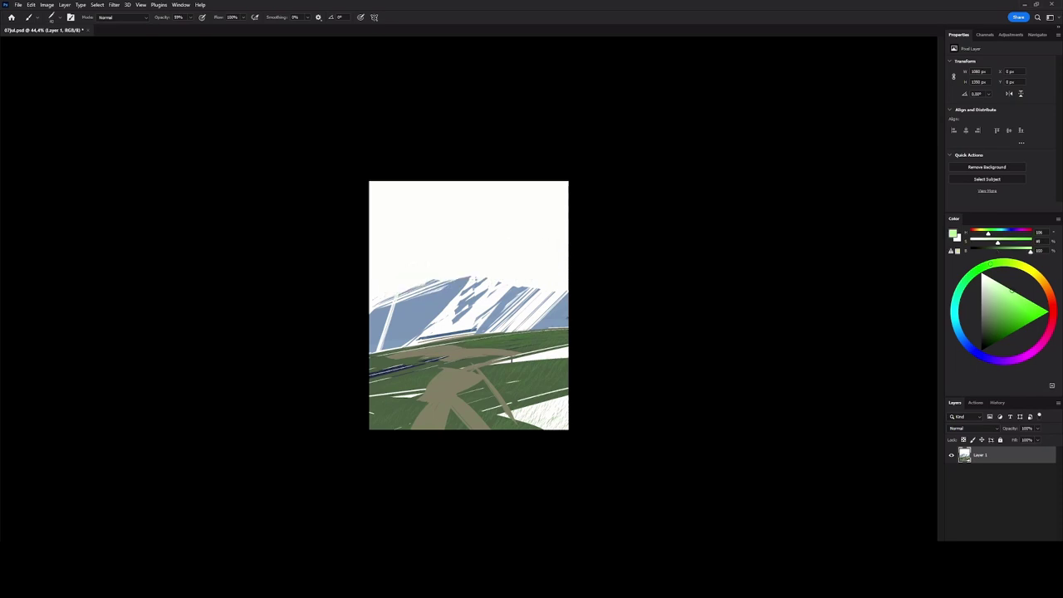
# Cover the meadow and foreground with olive hatching, plus a dark stroke along the hill edge.
pyautogui.keyDown('alt'); pyautogui.click(499, 336); pyautogui.keyUp('alt')
pyautogui.hotkey('ctrl', '+')
pyautogui.moveTo(573, 348)
pyautogui.mouseDown()
pyautogui.moveTo(514, 357)
pyautogui.moveTo(490, 407)
pyautogui.mouseUp()
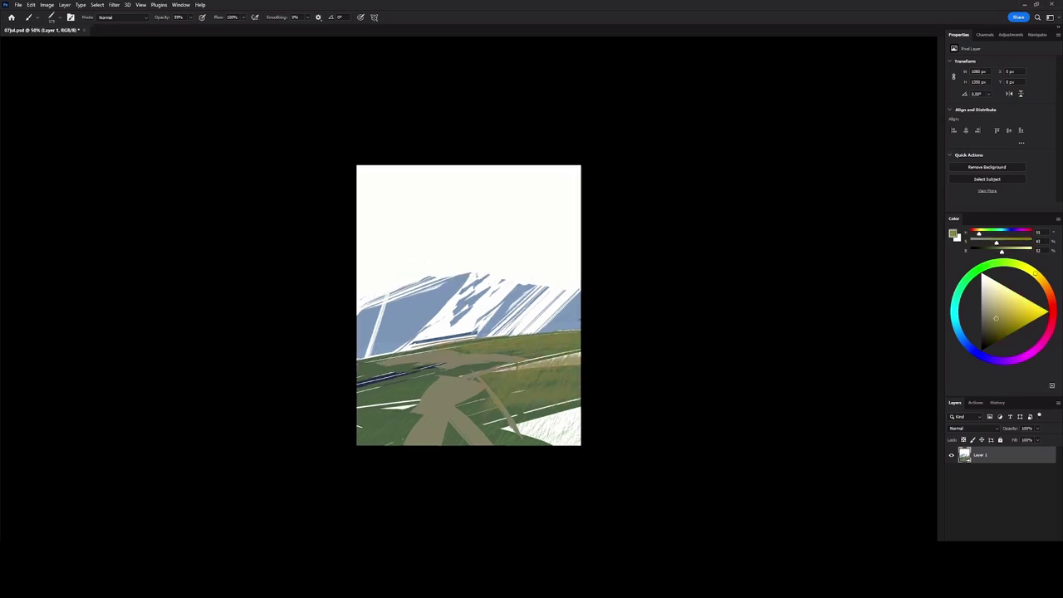
pyautogui.moveTo(573, 399); pyautogui.dragTo(498, 444)
pyautogui.moveTo(432, 382); pyautogui.dragTo(361, 440)
pyautogui.moveTo(446, 365); pyautogui.dragTo(361, 397)
pyautogui.keyDown('alt'); pyautogui.click(499, 366); pyautogui.keyUp('alt')
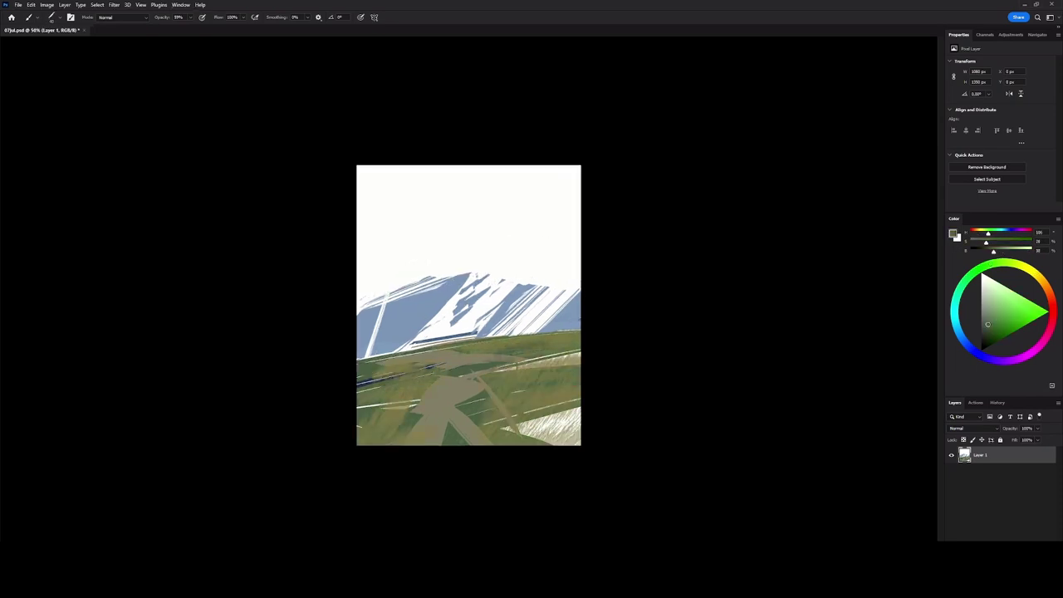
pyautogui.moveTo(578, 333); pyautogui.dragTo(482, 349)
# Blend the tan road strokes into the ground with green, using a brush tilted to -35°.
pyautogui.rightClick(488, 326)
pyautogui.click(700, 477)
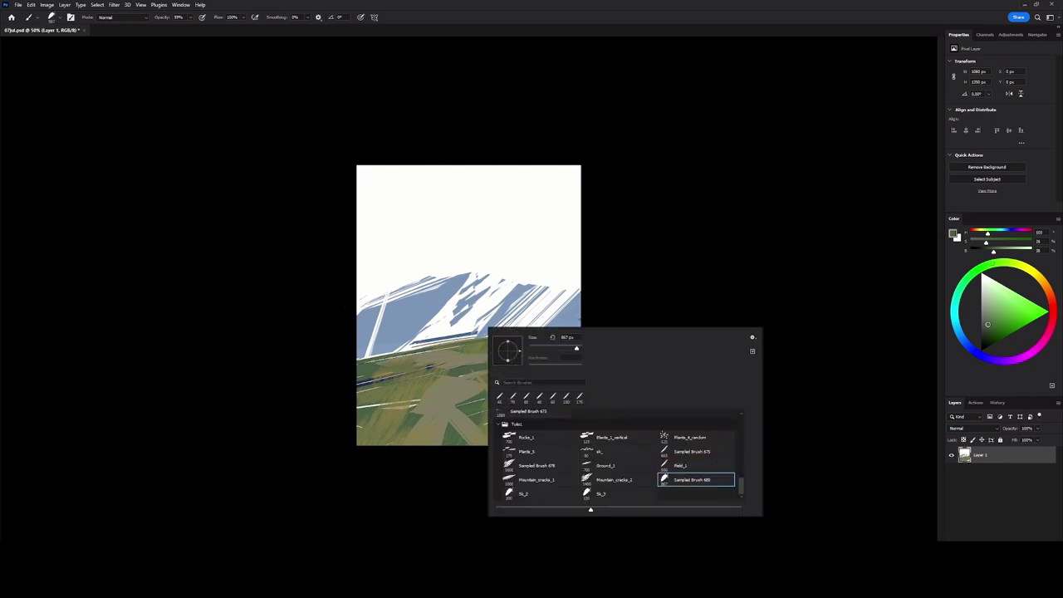
pyautogui.press('Return')
pyautogui.moveTo(482, 357)
pyautogui.mouseDown()
pyautogui.moveTo(419, 374)
pyautogui.moveTo(424, 444)
pyautogui.mouseUp()
pyautogui.keyDown('alt'); pyautogui.click(440, 391); pyautogui.keyUp('alt')
pyautogui.moveTo(403, 357); pyautogui.dragTo(490, 441)
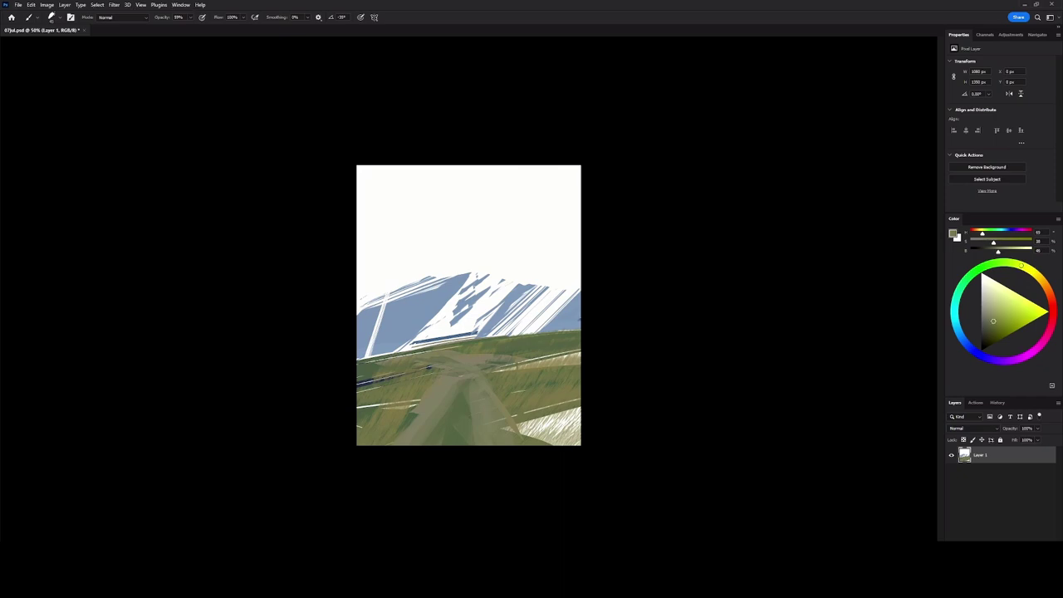
# Paint a small dark-green tree on the horizon with a tree brush at 0° angle.
pyautogui.rightClick(463, 304)
pyautogui.click(671, 413)
pyautogui.press('Return')
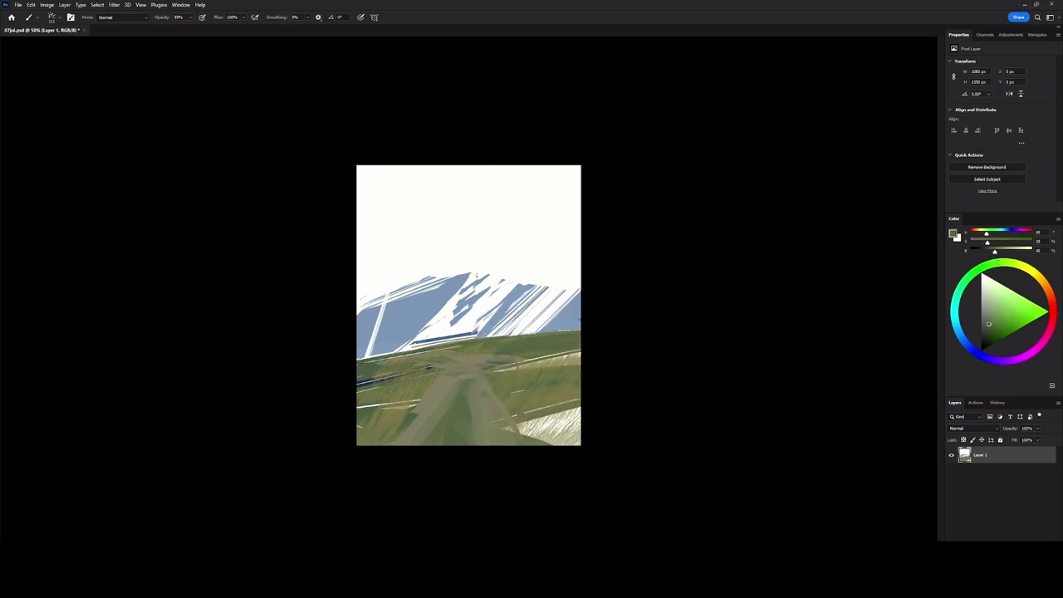
pyautogui.keyDown('alt'); pyautogui.click(535, 327); pyautogui.keyUp('alt')
pyautogui.rightClick(536, 327)
pyautogui.click(625, 474)
pyautogui.press('Return')
pyautogui.keyDown('alt'); pyautogui.click(529, 329); pyautogui.keyUp('alt')
pyautogui.moveTo(511, 328); pyautogui.dragTo(538, 316)
pyautogui.keyDown('alt'); pyautogui.click(515, 329); pyautogui.keyUp('alt')
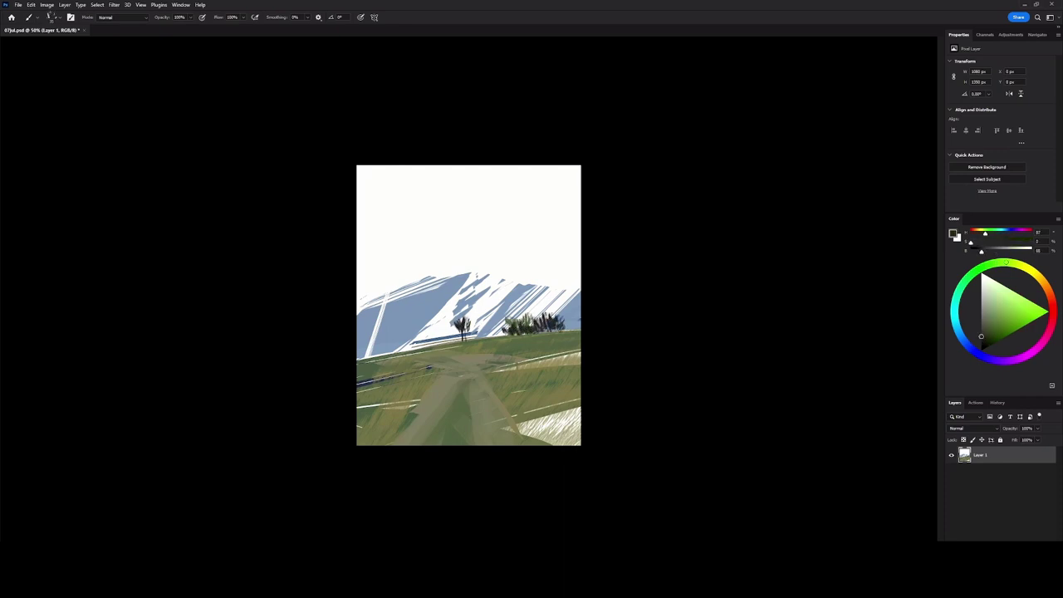
# Try olive, grey and blue-grey tones in the Color panel, settling on olive green.
pyautogui.keyDown('alt'); pyautogui.click(459, 326); pyautogui.keyUp('alt')
pyautogui.keyDown('alt'); pyautogui.click(465, 391); pyautogui.keyUp('alt')
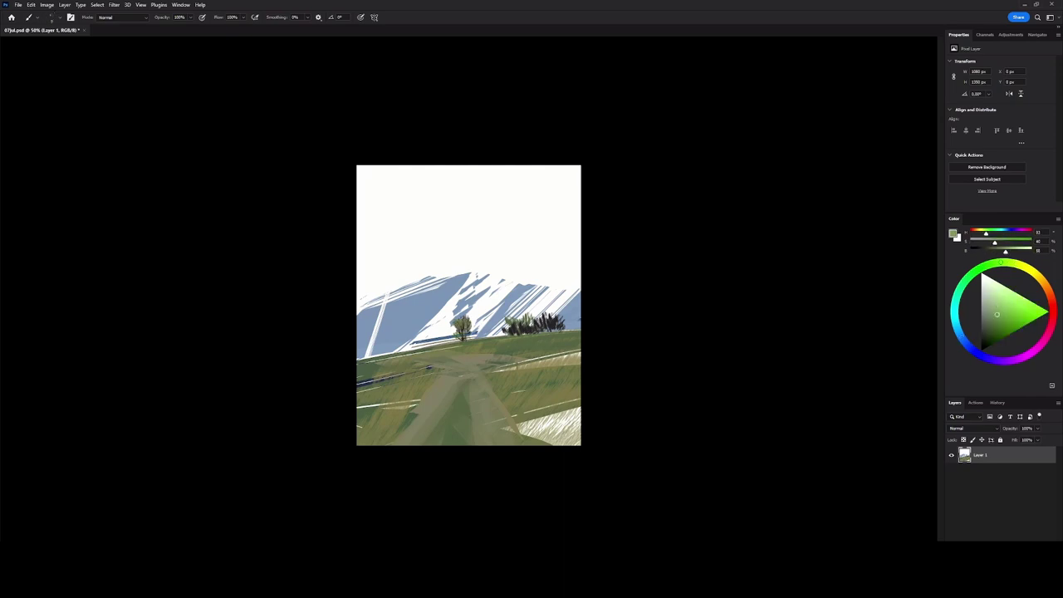
pyautogui.keyDown('alt'); pyautogui.click(534, 331); pyautogui.keyUp('alt')
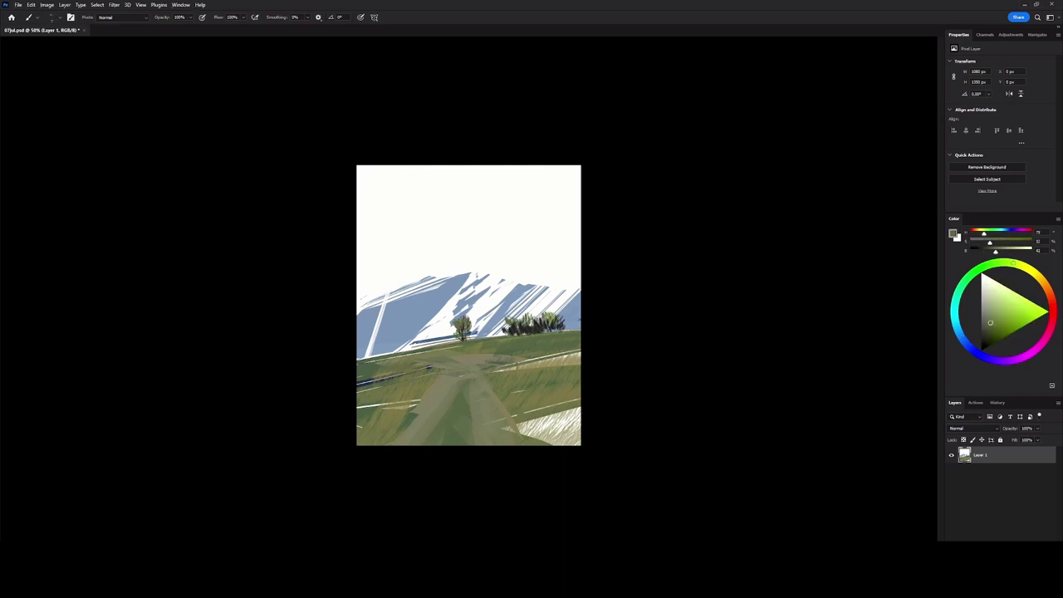
pyautogui.keyDown('alt'); pyautogui.click(369, 376); pyautogui.keyUp('alt')
pyautogui.keyDown('alt'); pyautogui.click(486, 336); pyautogui.keyUp('alt')
pyautogui.keyDown('alt'); pyautogui.click(440, 339); pyautogui.keyUp('alt')
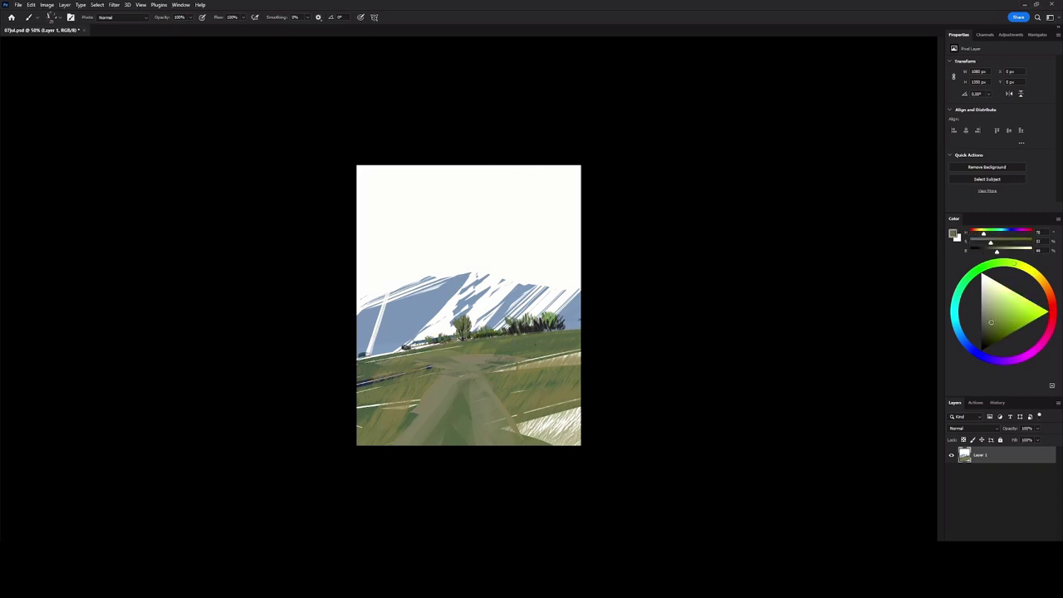
pyautogui.keyDown('alt'); pyautogui.click(398, 316); pyautogui.keyUp('alt')
pyautogui.keyDown('alt'); pyautogui.click(498, 340); pyautogui.keyUp('alt')
# Sample olive green, select the Plants_5 brush, then switch the colour to near-black.
pyautogui.rightClick(497, 299)
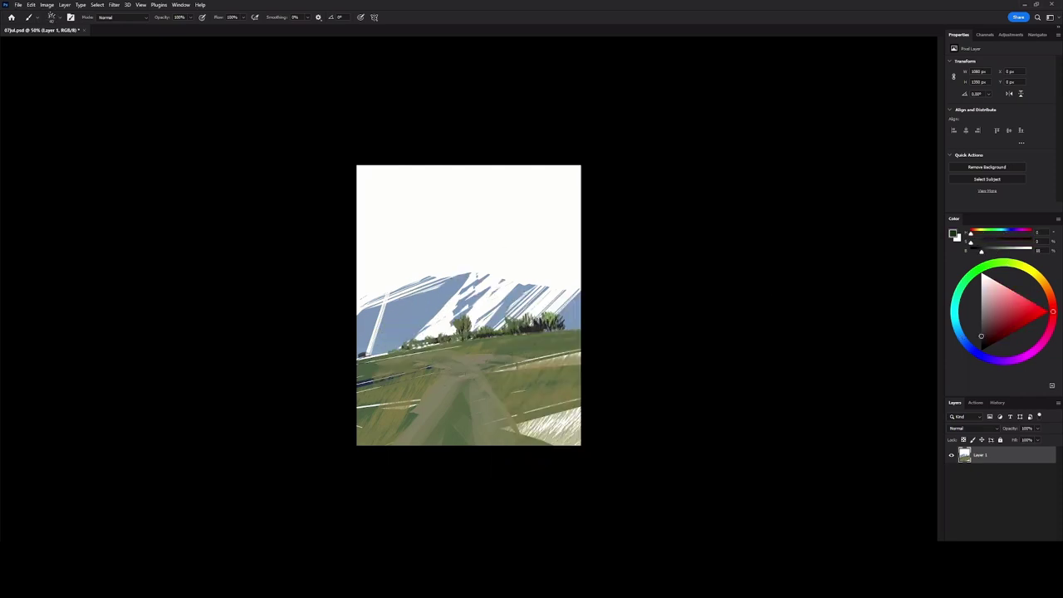
pyautogui.keyDown('alt'); pyautogui.click(460, 326); pyautogui.keyUp('alt')
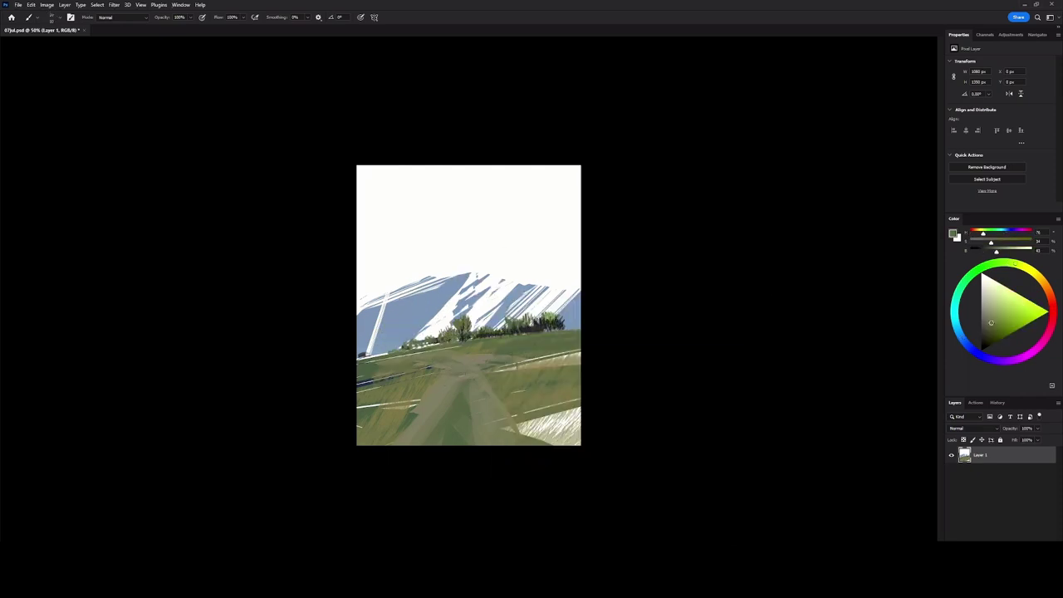
pyautogui.rightClick(470, 350)
pyautogui.rightClick(462, 350)
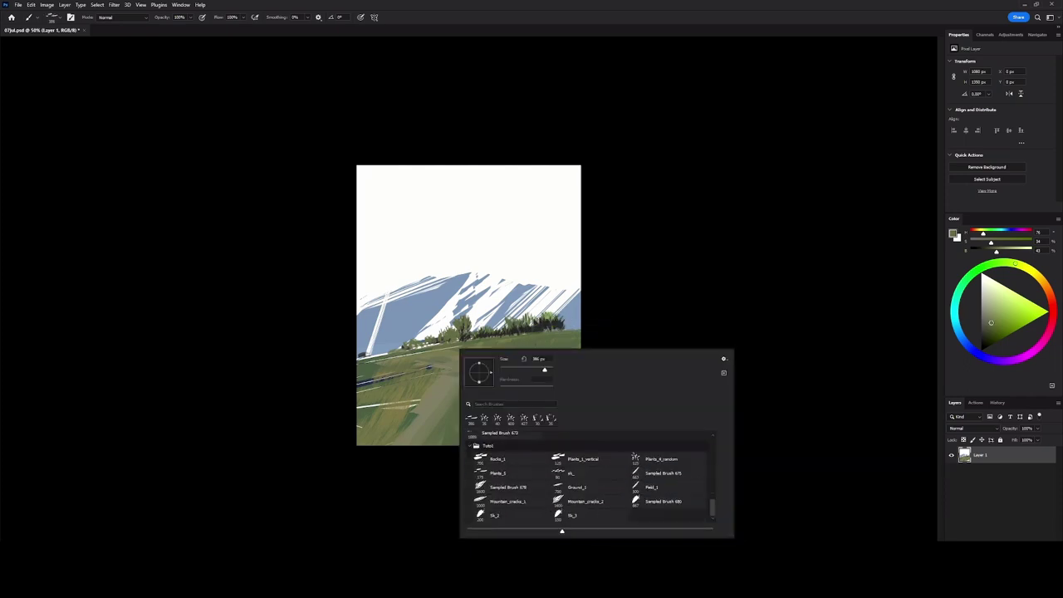
pyautogui.doubleClick(663, 473)
pyautogui.rightClick(442, 360)
pyautogui.click(480, 485)
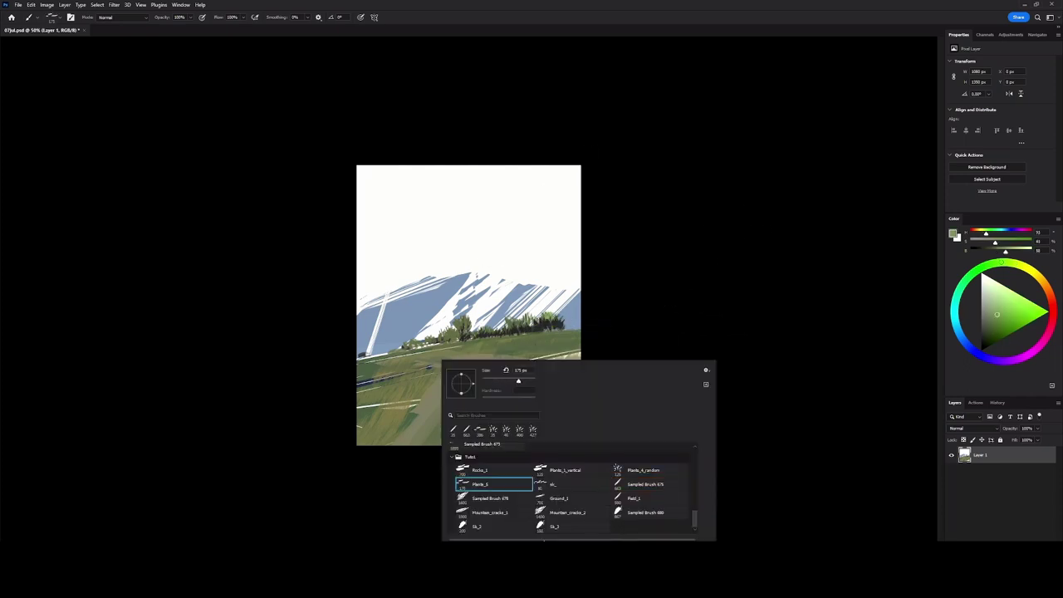
pyautogui.press('Return')
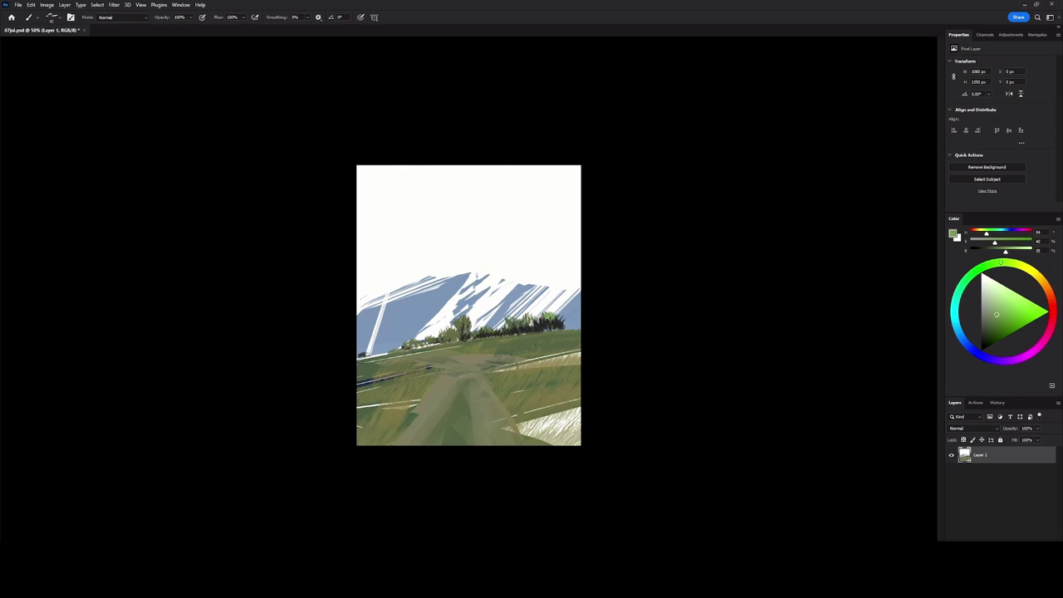
pyautogui.press('d')
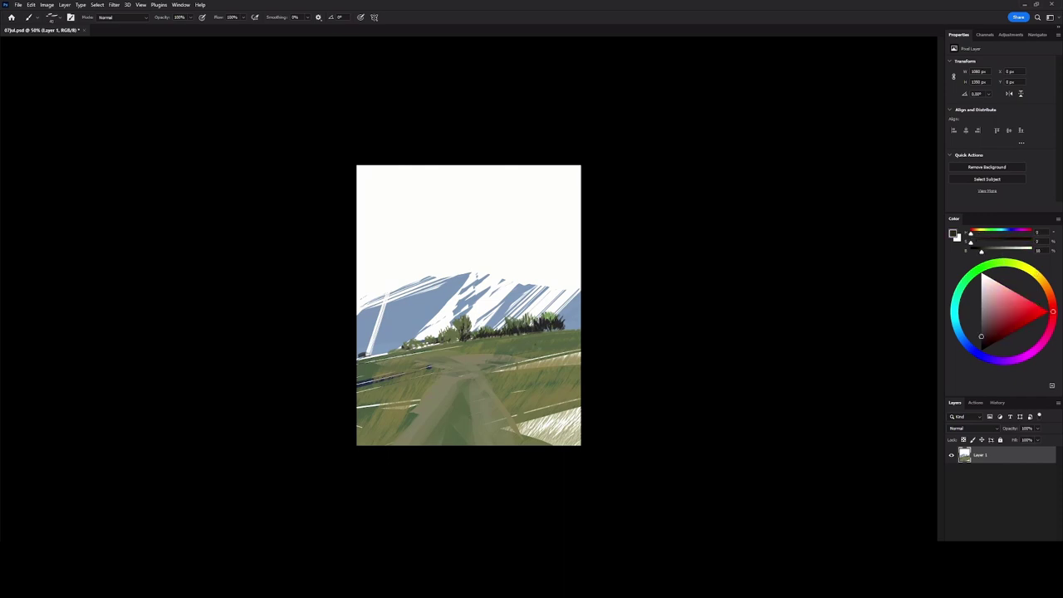
pyautogui.rightClick(480, 289)
pyautogui.doubleClick(611, 455)
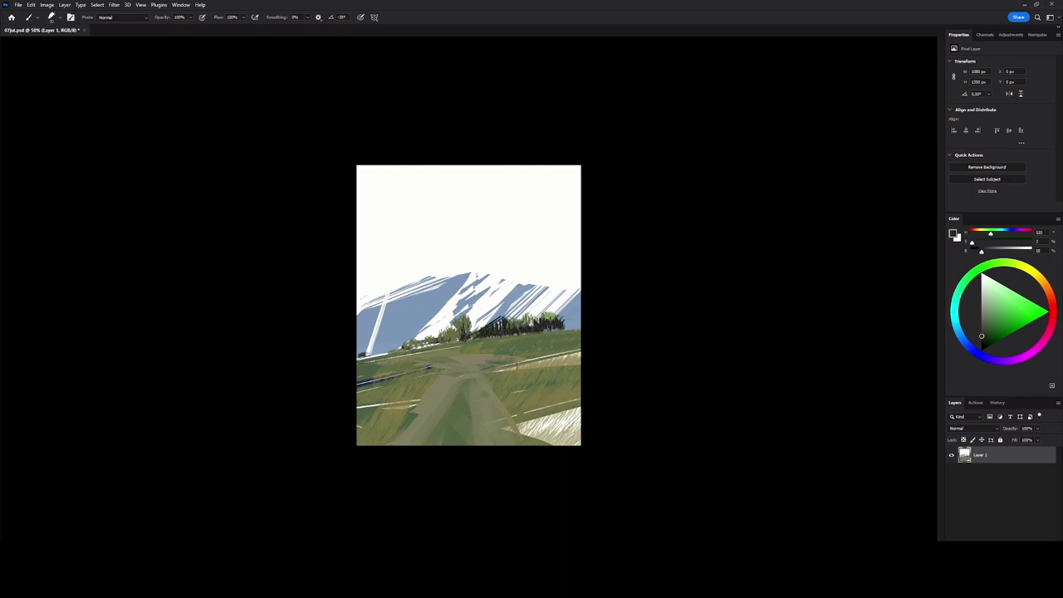
# Pick brownish-red and dark grey-brown tones on the Color wheel for the barn.
pyautogui.click(1051, 297)
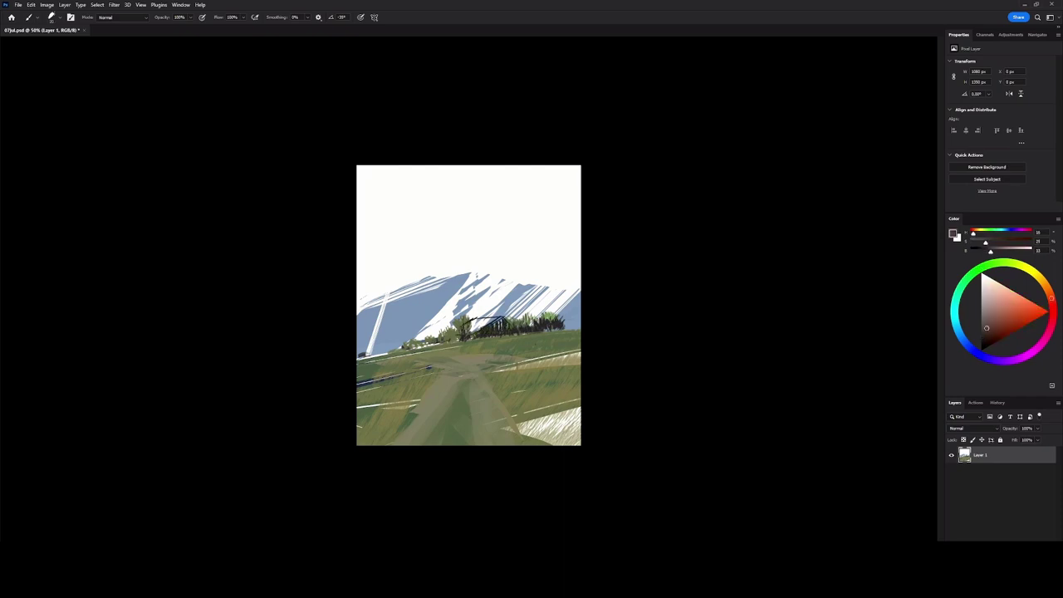
pyautogui.click(1000, 324)
pyautogui.click(998, 315)
pyautogui.keyDown('alt'); pyautogui.click(502, 323); pyautogui.keyUp('alt')
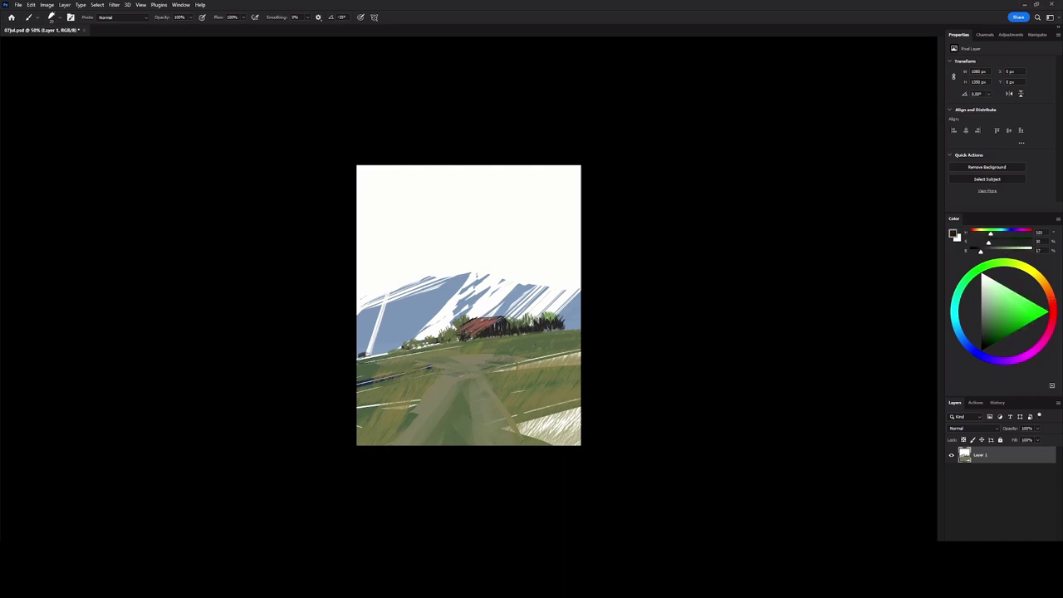
pyautogui.keyDown('alt'); pyautogui.click(486, 329); pyautogui.keyUp('alt')
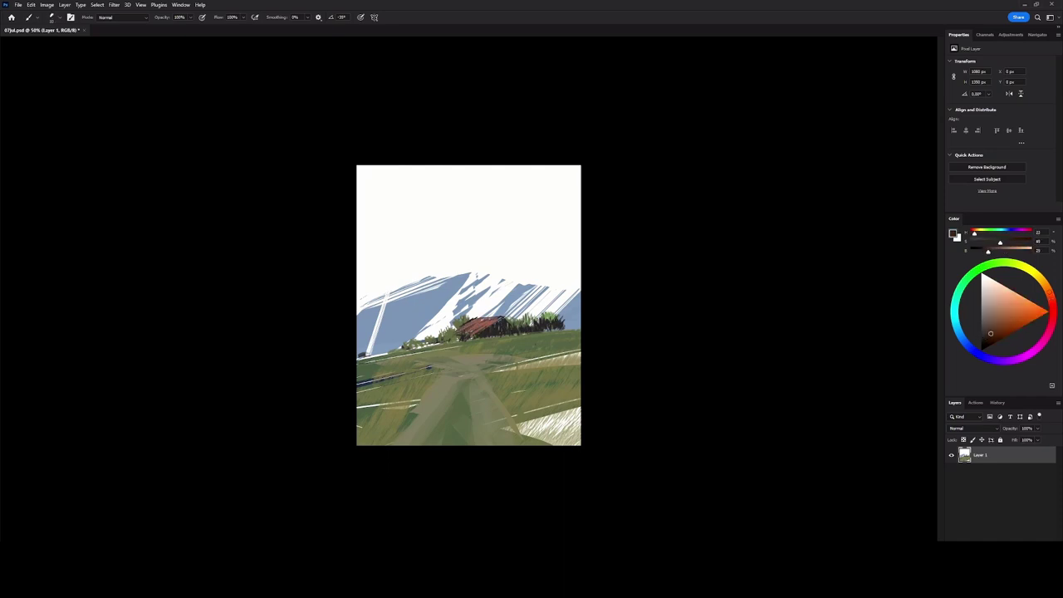
pyautogui.keyDown('alt'); pyautogui.click(485, 332); pyautogui.keyUp('alt')
pyautogui.keyDown('alt'); pyautogui.click(485, 332); pyautogui.keyUp('alt')
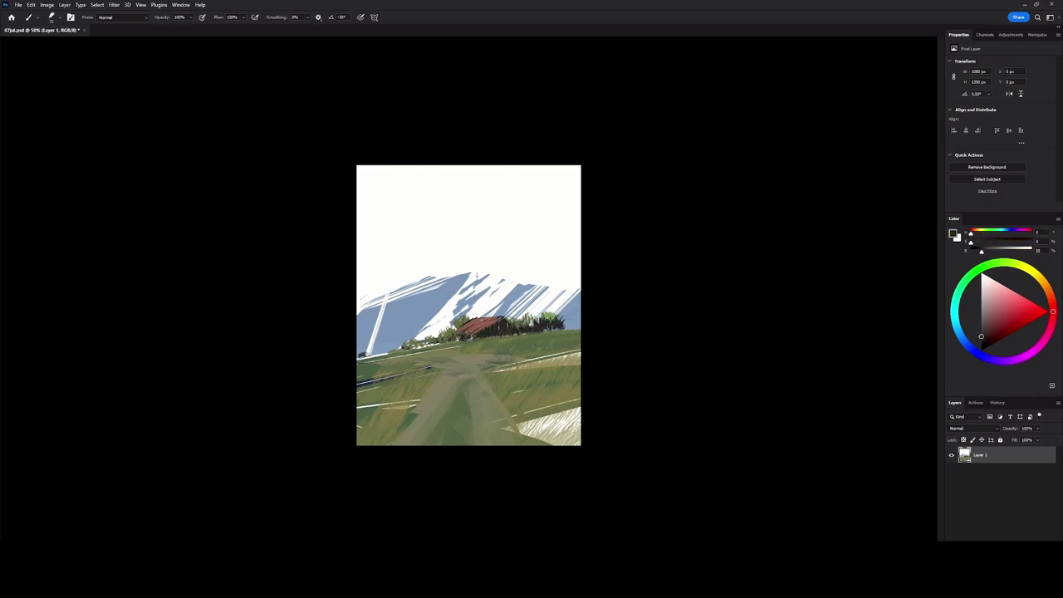
# Pick a muted yellow-olive meadow colour and choose the Ground_1 brush preset.
pyautogui.keyDown('alt'); pyautogui.click(465, 374); pyautogui.keyUp('alt')
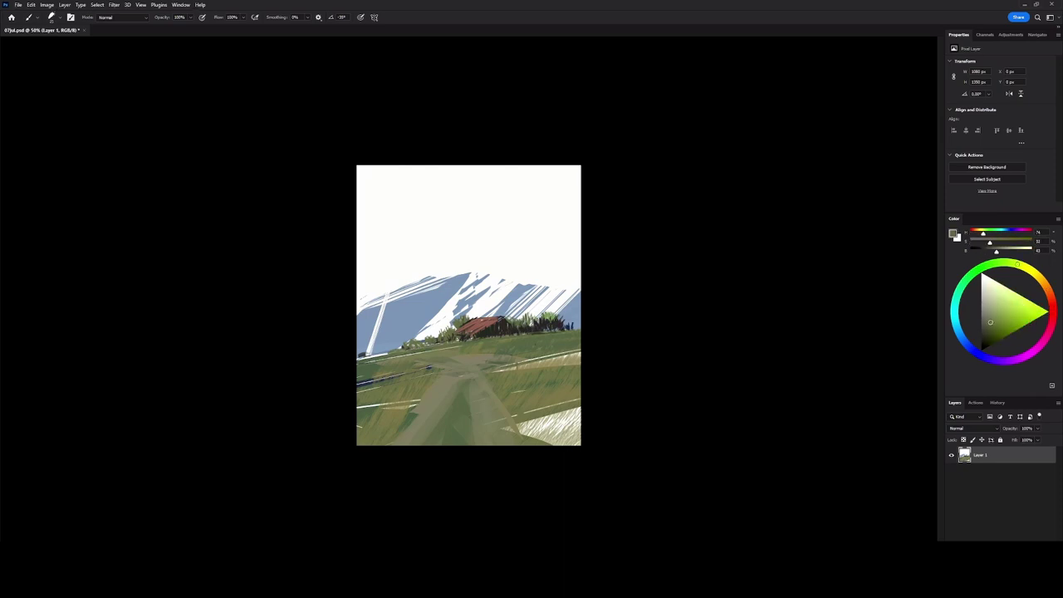
pyautogui.keyDown('alt'); pyautogui.click(548, 326); pyautogui.keyUp('alt')
pyautogui.keyDown('alt'); pyautogui.click(482, 391); pyautogui.keyUp('alt')
pyautogui.rightClick(411, 415)
pyautogui.keyDown('alt'); pyautogui.click(515, 424); pyautogui.keyUp('alt')
pyautogui.rightClick(532, 427)
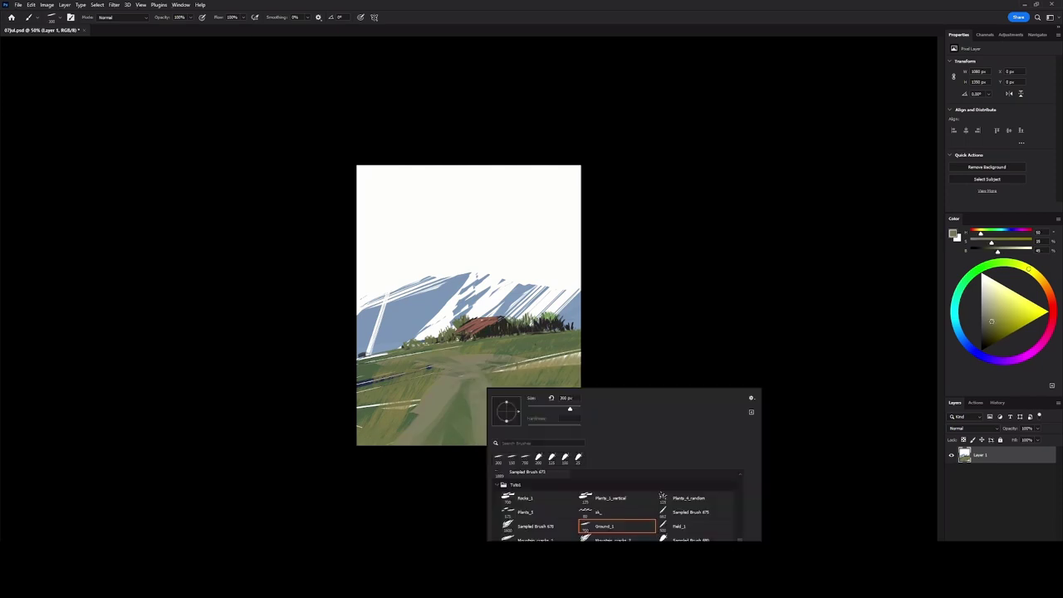
pyautogui.press('Escape')
# Paint green over the lower-right white hatching and enable Shape Dynamics size variation in Brush Settings.
pyautogui.press('F5')
pyautogui.click(170, 290)
pyautogui.click(254, 247)
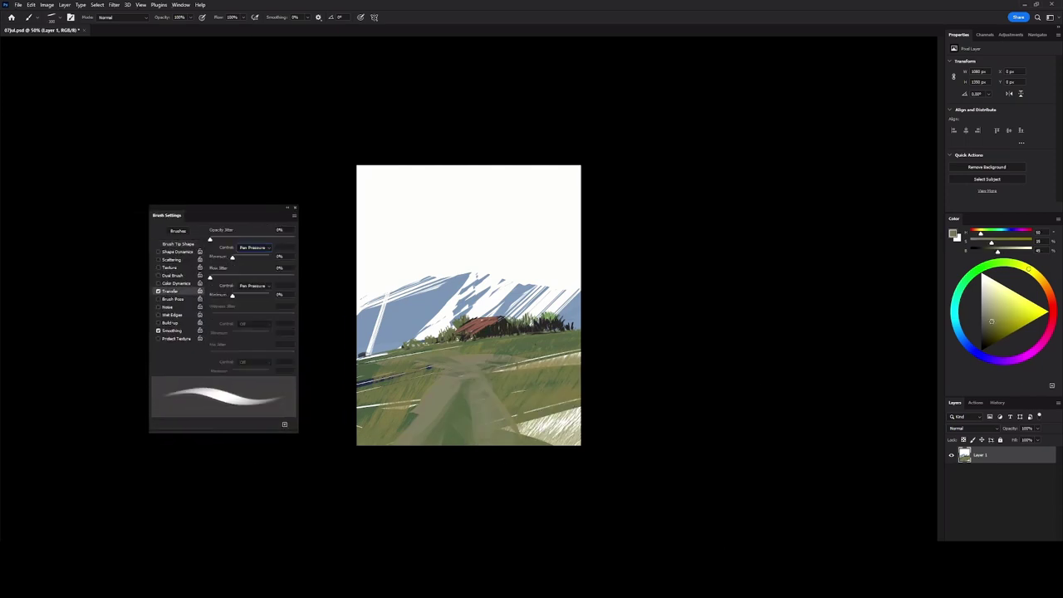
pyautogui.moveTo(532, 426); pyautogui.dragTo(708, 374)
pyautogui.keyDown('alt'); pyautogui.click(409, 404); pyautogui.keyUp('alt')
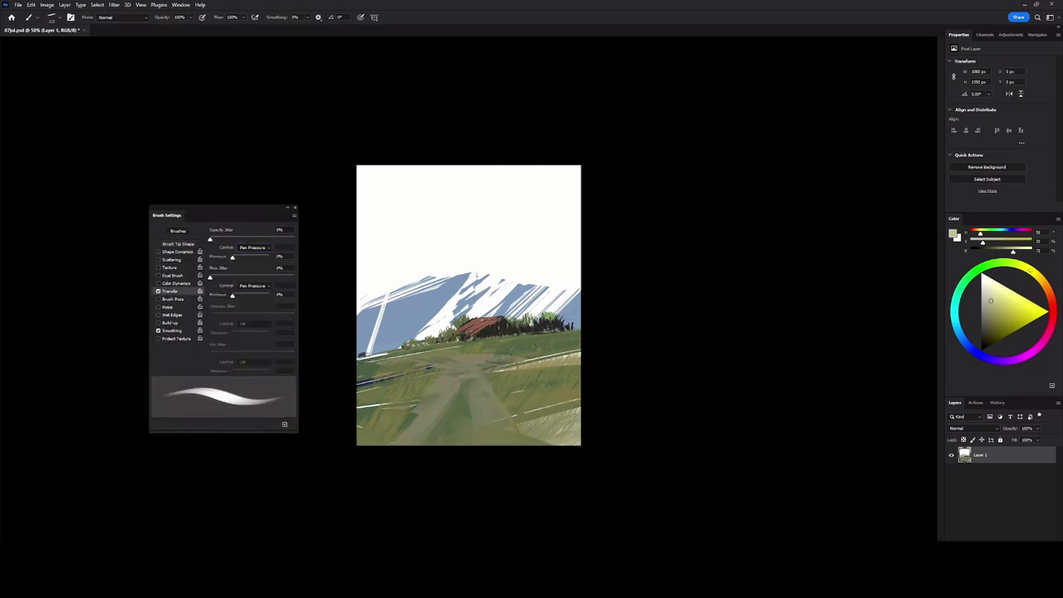
pyautogui.click(176, 251)
# Paint a light-beige forked dirt road running down to the bottom edge.
pyautogui.keyDown('alt'); pyautogui.click(461, 365); pyautogui.keyUp('alt')
pyautogui.moveTo(447, 360)
pyautogui.mouseDown()
pyautogui.moveTo(475, 359)
pyautogui.moveTo(523, 440)
pyautogui.moveTo(408, 442)
pyautogui.moveTo(420, 444)
pyautogui.mouseUp()
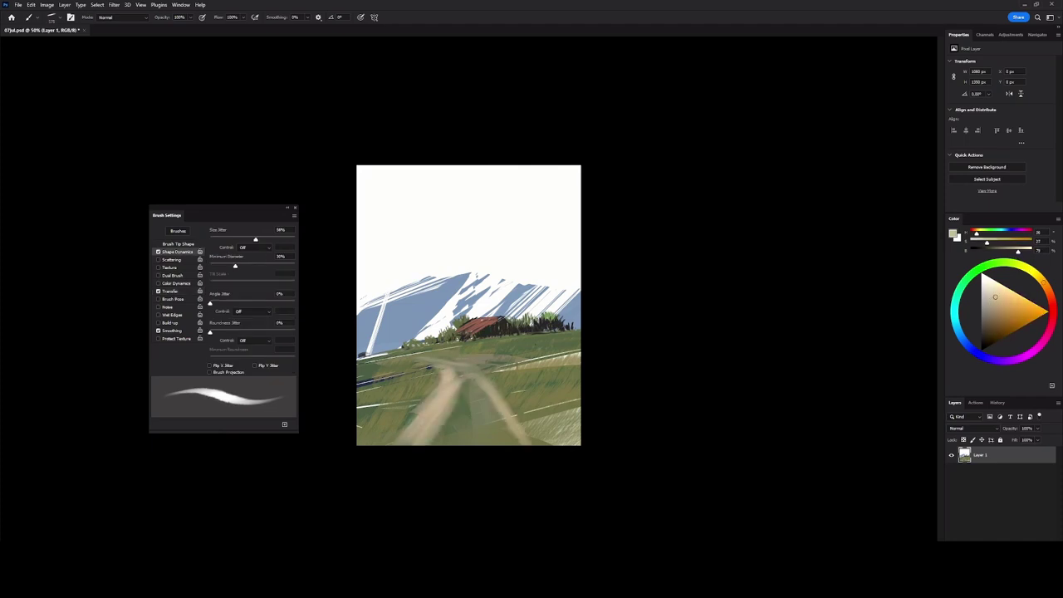
pyautogui.moveTo(458, 392); pyautogui.dragTo(424, 444)
pyautogui.moveTo(440, 361); pyautogui.dragTo(515, 417)
pyautogui.hotkey('ctrl', 'z')
pyautogui.moveTo(482, 370); pyautogui.dragTo(531, 441)
# Set a 200 px dark-green brush with Scattering on at Count 2.
pyautogui.keyDown('alt'); pyautogui.click(506, 390); pyautogui.keyUp('alt')
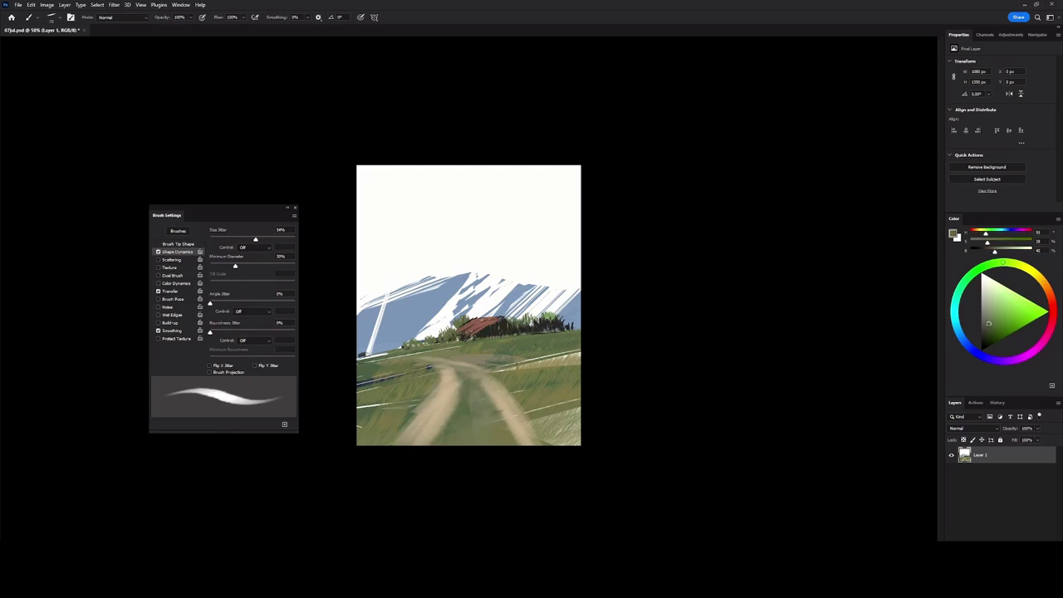
pyautogui.click(178, 243)
pyautogui.moveTo(370, 440); pyautogui.dragTo(416, 406)
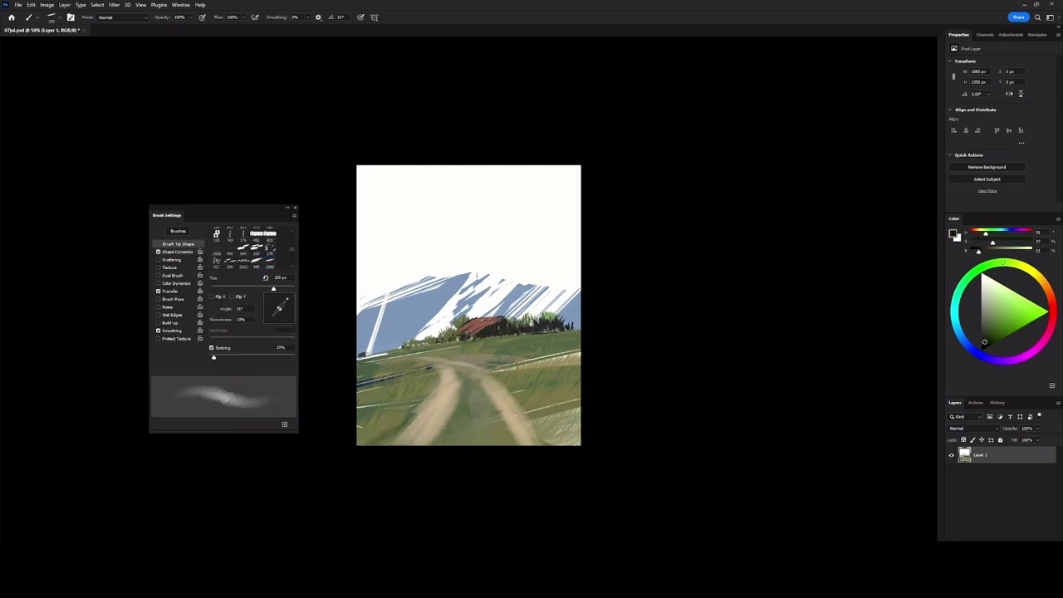
pyautogui.press(']')
pyautogui.click(169, 291)
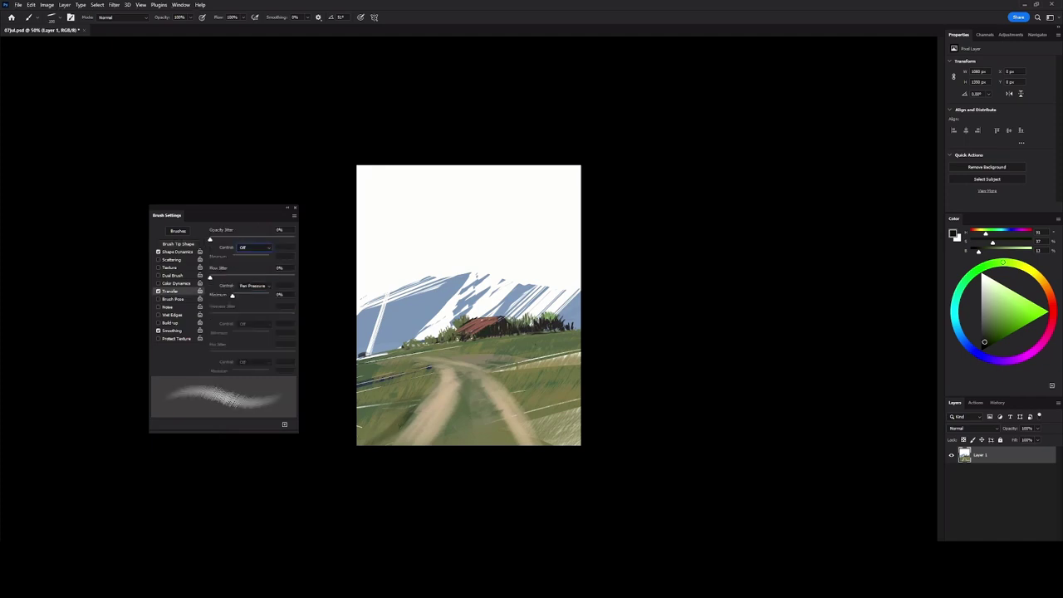
pyautogui.click(158, 291)
pyautogui.click(172, 259)
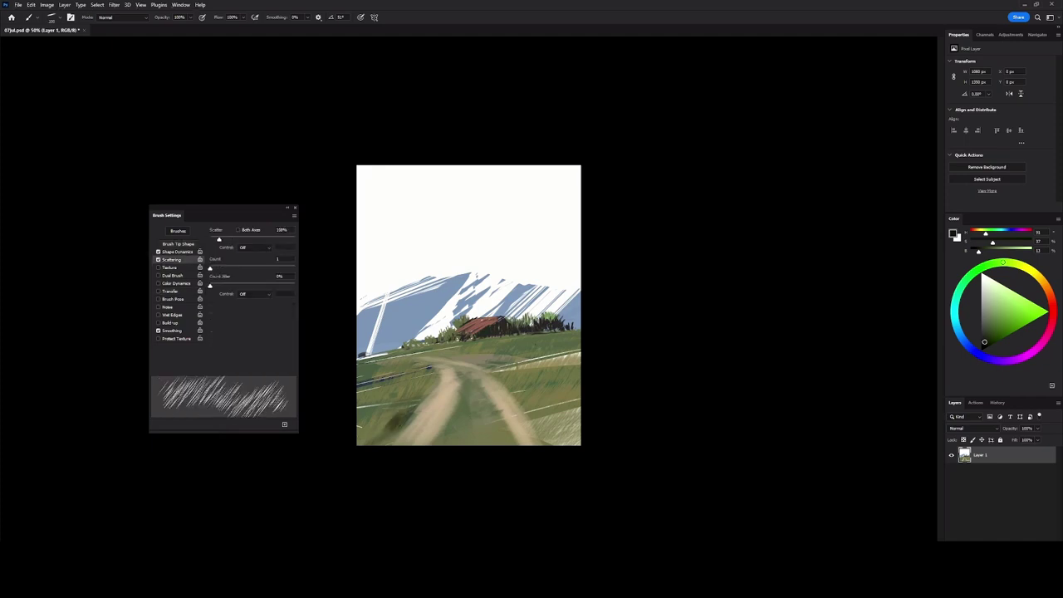
pyautogui.moveTo(209, 268); pyautogui.dragTo(215, 267)
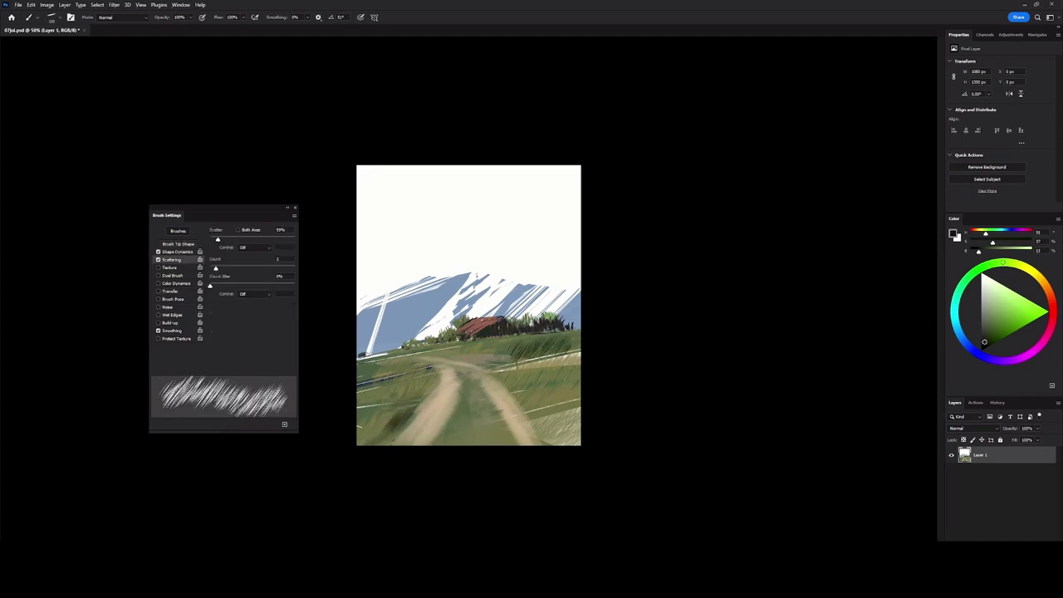
# Paint yellow-green grass strokes across the foreground meadow and near the horizon.
pyautogui.keyDown('alt'); pyautogui.click(482, 358); pyautogui.keyUp('alt')
pyautogui.hotkey('ctrl', '+')
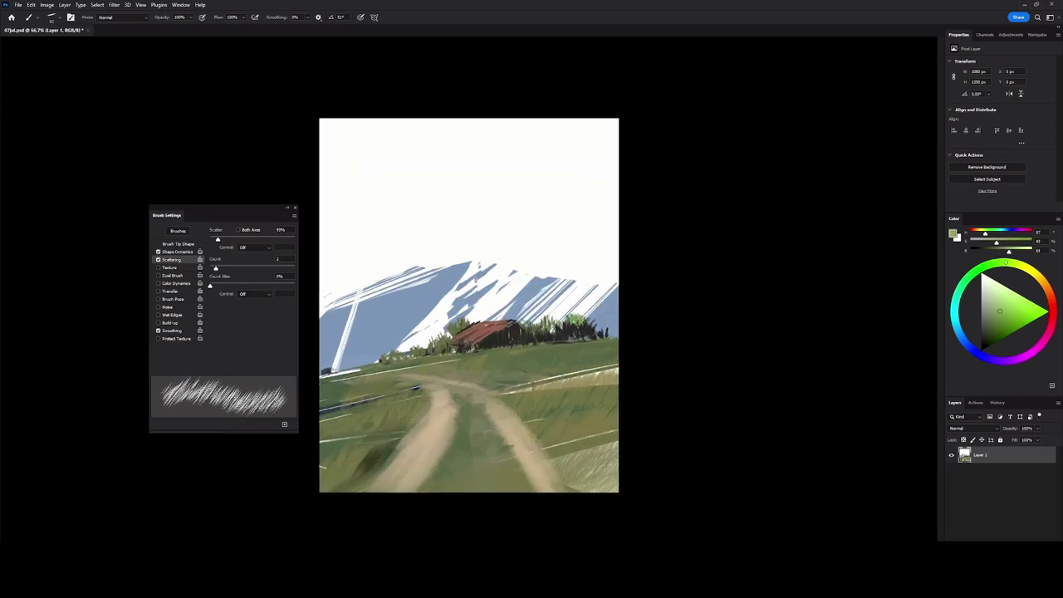
pyautogui.keyDown('alt'); pyautogui.click(531, 359); pyautogui.keyUp('alt')
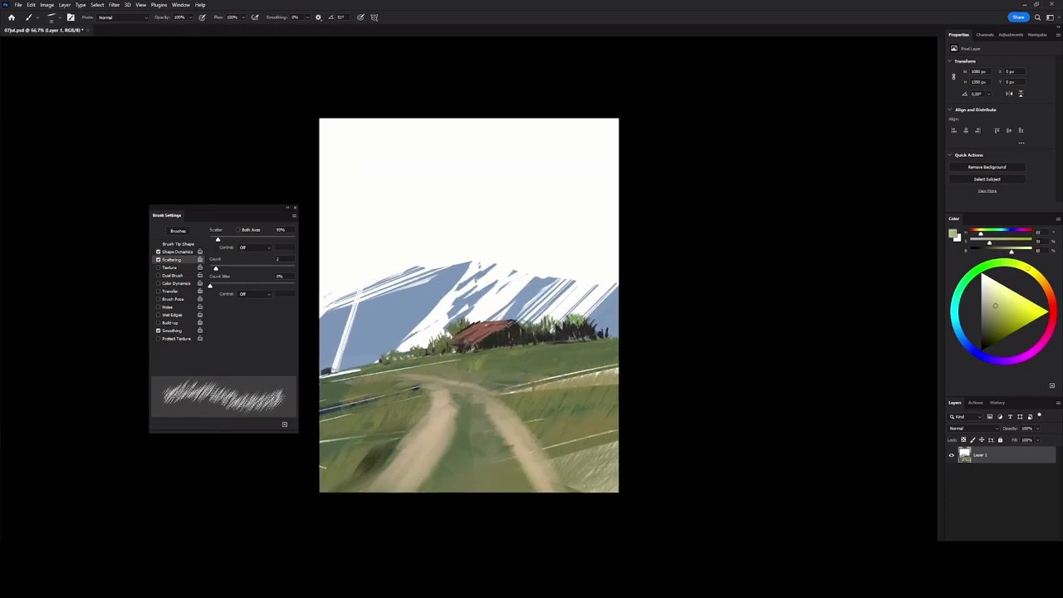
pyautogui.moveTo(399, 367); pyautogui.dragTo(532, 352)
pyautogui.moveTo(324, 403); pyautogui.dragTo(386, 375)
pyautogui.moveTo(353, 415); pyautogui.dragTo(407, 388)
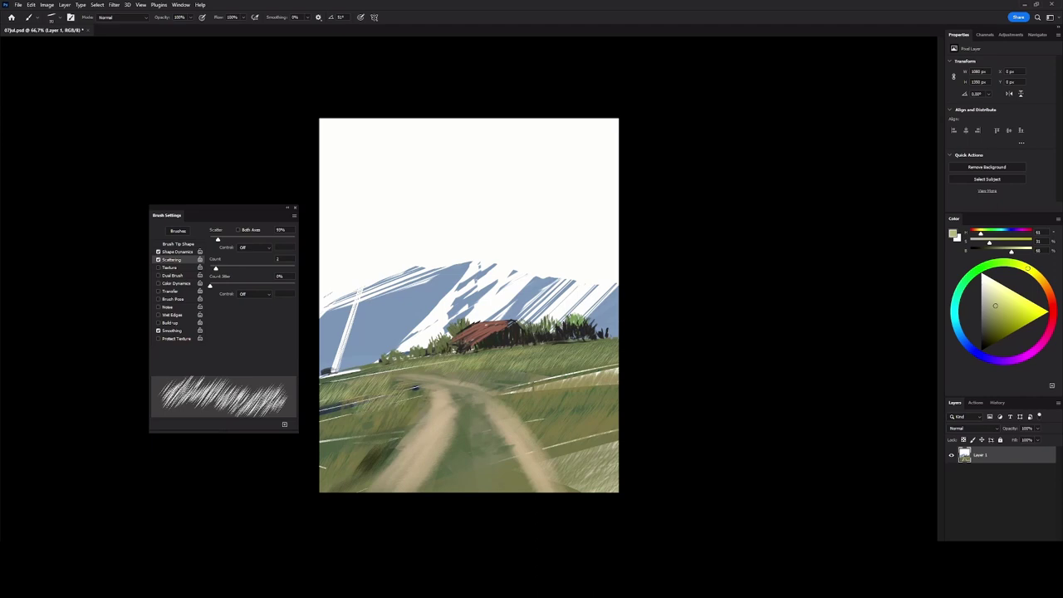
pyautogui.moveTo(351, 455); pyautogui.dragTo(417, 399)
# Add grass at the lower-left, right corner and beside the path, with darker green near the centre.
pyautogui.click(158, 291)
pyautogui.moveTo(323, 436); pyautogui.dragTo(370, 411)
pyautogui.moveTo(323, 486); pyautogui.dragTo(394, 419)
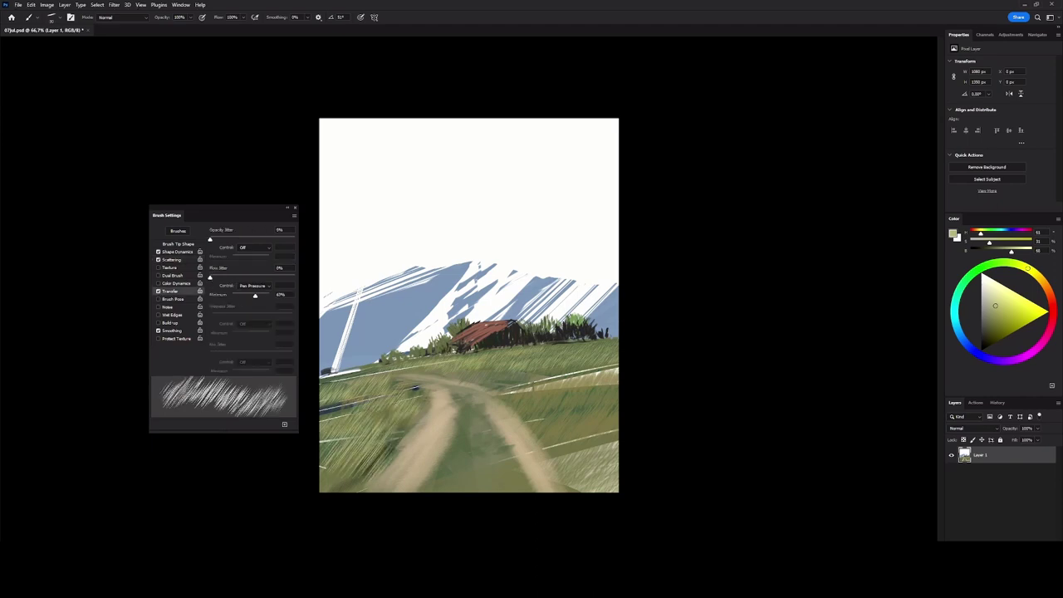
pyautogui.keyDown('alt'); pyautogui.click(384, 440); pyautogui.keyUp('alt')
pyautogui.moveTo(349, 461); pyautogui.dragTo(385, 430)
pyautogui.moveTo(322, 426); pyautogui.dragTo(425, 374)
pyautogui.moveTo(571, 375); pyautogui.dragTo(618, 365)
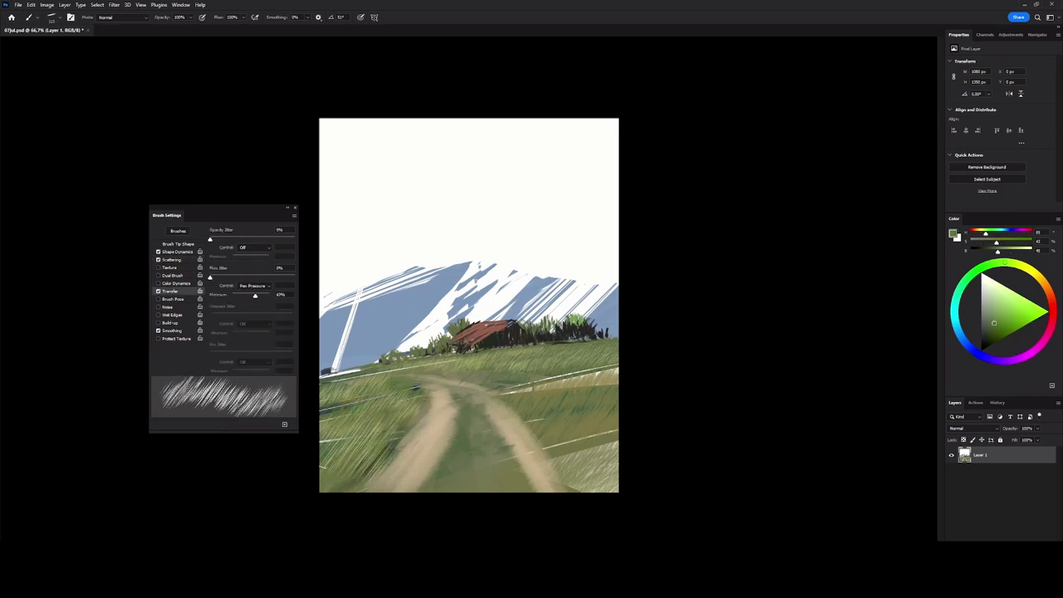
pyautogui.moveTo(566, 493); pyautogui.dragTo(619, 440)
pyautogui.moveTo(620, 367)
pyautogui.mouseDown()
pyautogui.moveTo(508, 392)
pyautogui.moveTo(557, 375)
pyautogui.mouseUp()
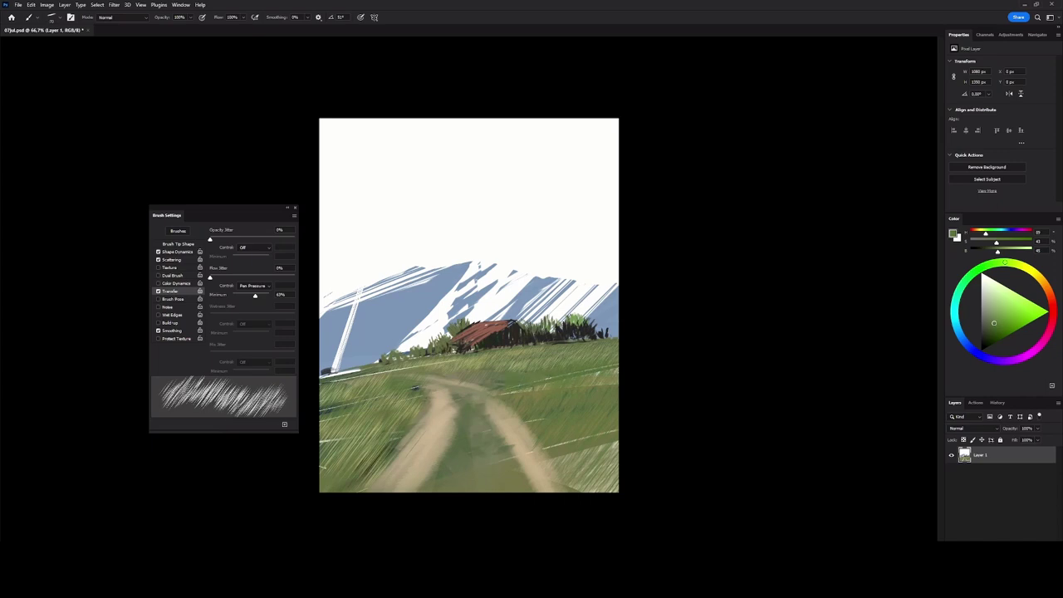
pyautogui.keyDown('alt'); pyautogui.click(463, 399); pyautogui.keyUp('alt')
pyautogui.moveTo(450, 412); pyautogui.dragTo(475, 385)
# Save the current grass brush as a new brush preset named Field_1.
pyautogui.click(294, 215)
pyautogui.click(332, 221)
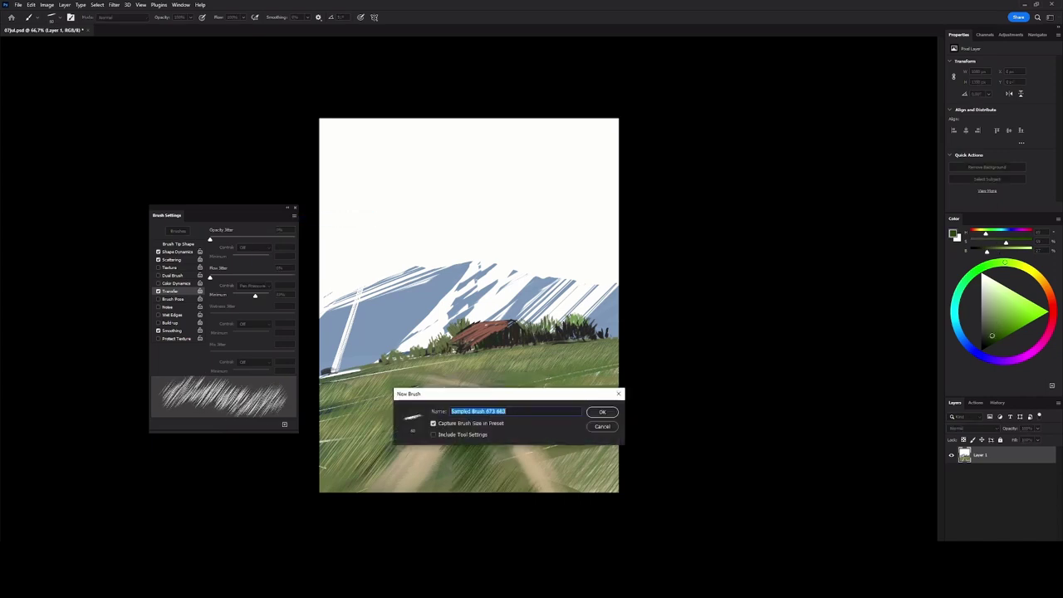
pyautogui.write('Field_1')
pyautogui.press('Return')
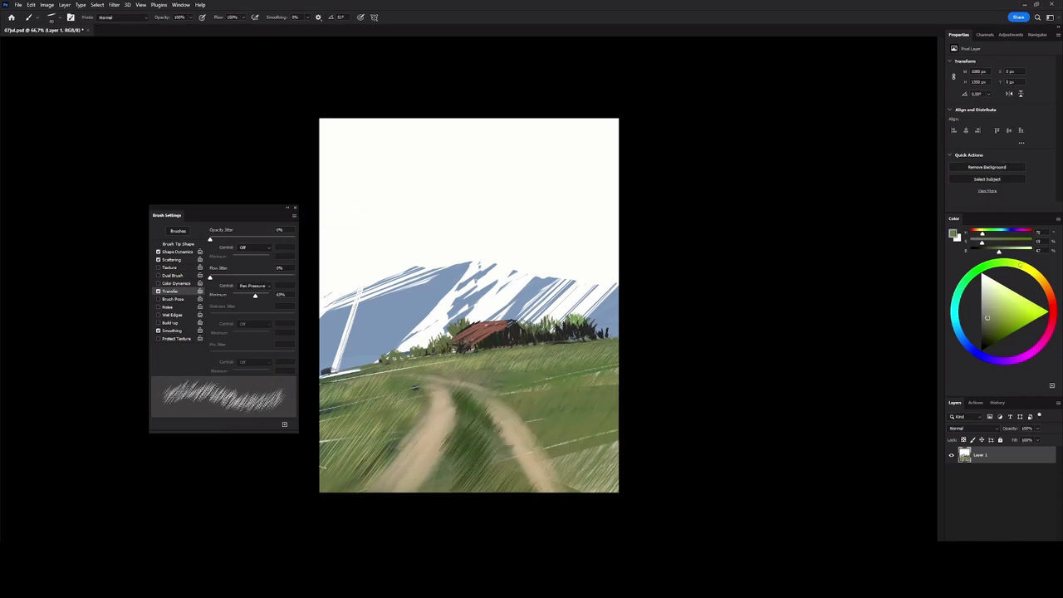
# Switch to the Plants_4_random brush, dab white flowers, and turn off Transfer variation.
pyautogui.rightClick(471, 328)
pyautogui.doubleClick(668, 432)
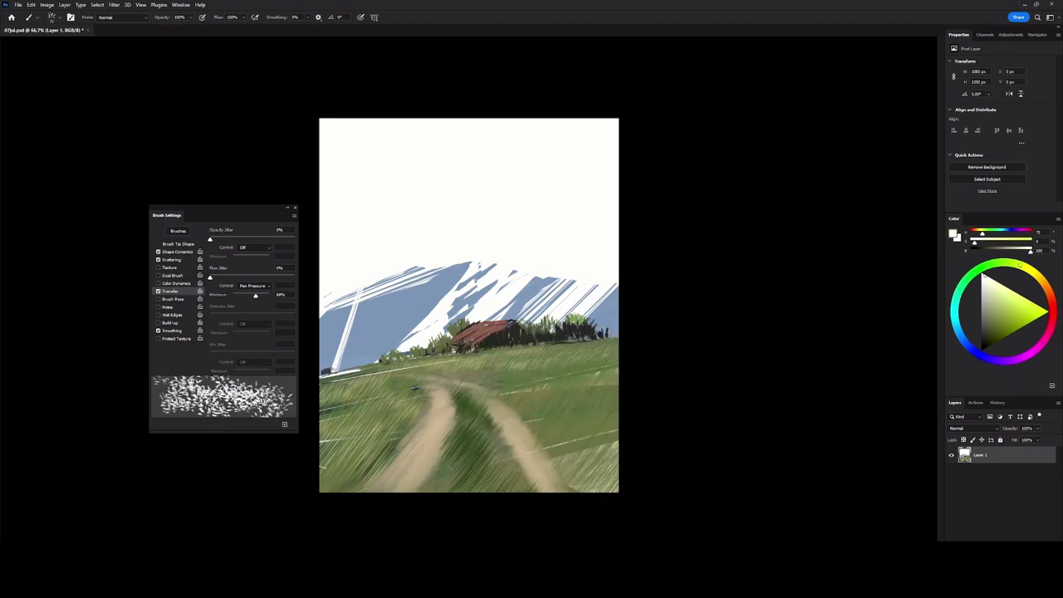
pyautogui.moveTo(493, 382); pyautogui.dragTo(529, 403)
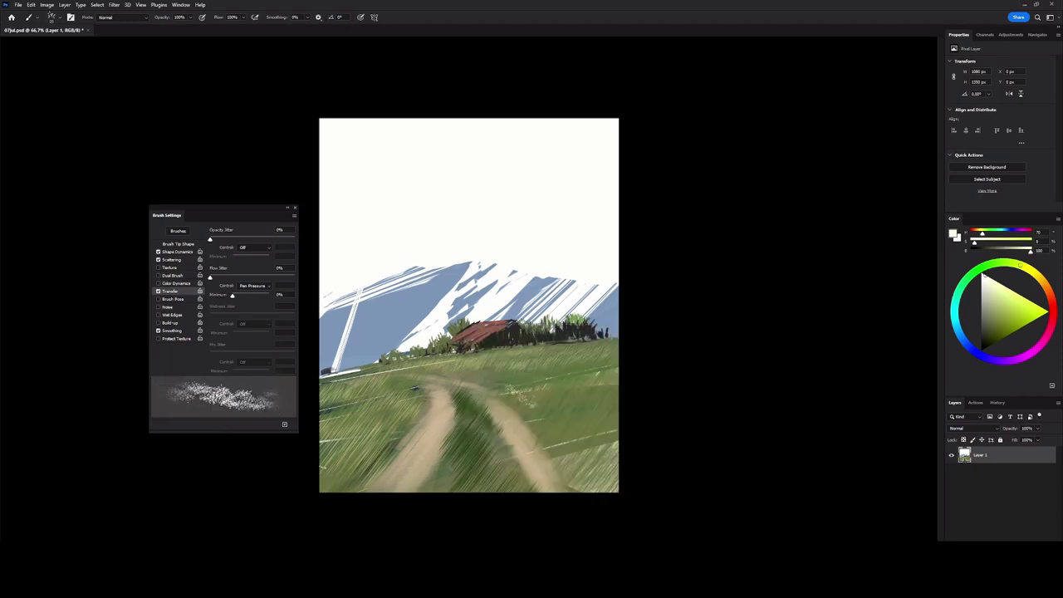
pyautogui.click(158, 291)
pyautogui.click(178, 244)
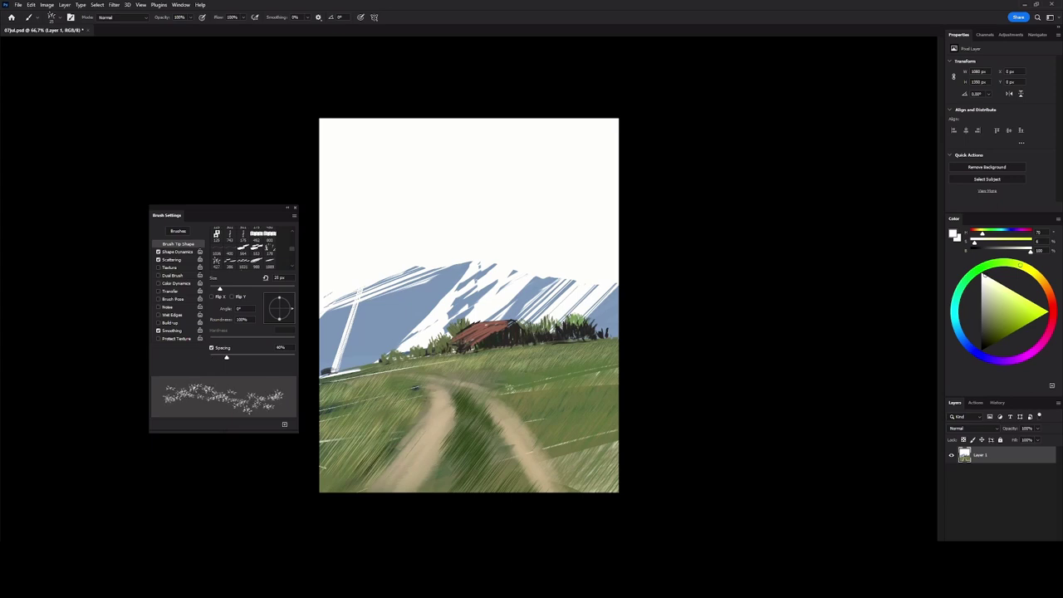
# Scatter white flowers across the grass, widening brush spacing and resizing between 30 and 60 px.
pyautogui.press(']')
pyautogui.moveTo(461, 379)
pyautogui.mouseDown()
pyautogui.moveTo(536, 404)
pyautogui.moveTo(544, 395)
pyautogui.mouseUp()
pyautogui.press('[')
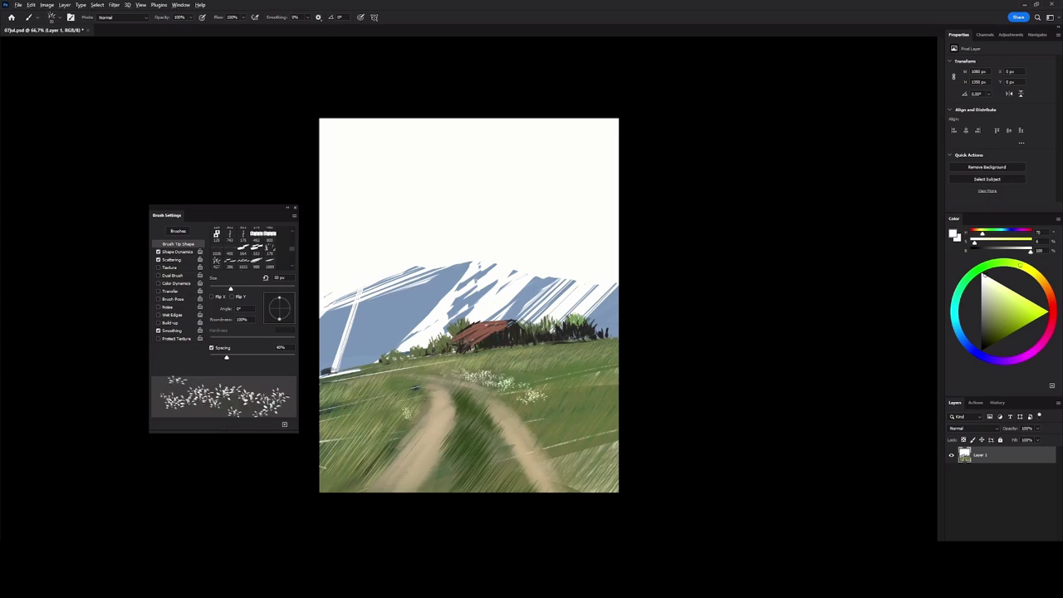
pyautogui.moveTo(226, 357); pyautogui.dragTo(263, 357)
pyautogui.press(']')
pyautogui.press(']')
pyautogui.press(']')
# Pick a new brush preset and sample dark tree and yellow-green colours, at 8–25 px sizes.
pyautogui.rightClick(423, 336)
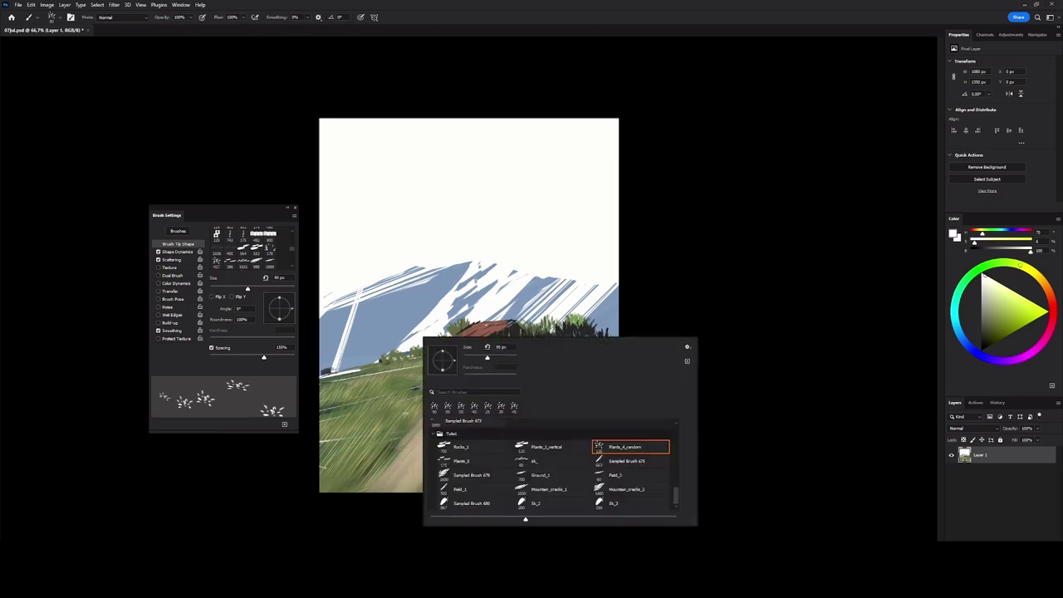
pyautogui.click(466, 457)
pyautogui.click(548, 457)
pyautogui.doubleClick(629, 446)
pyautogui.press(',')
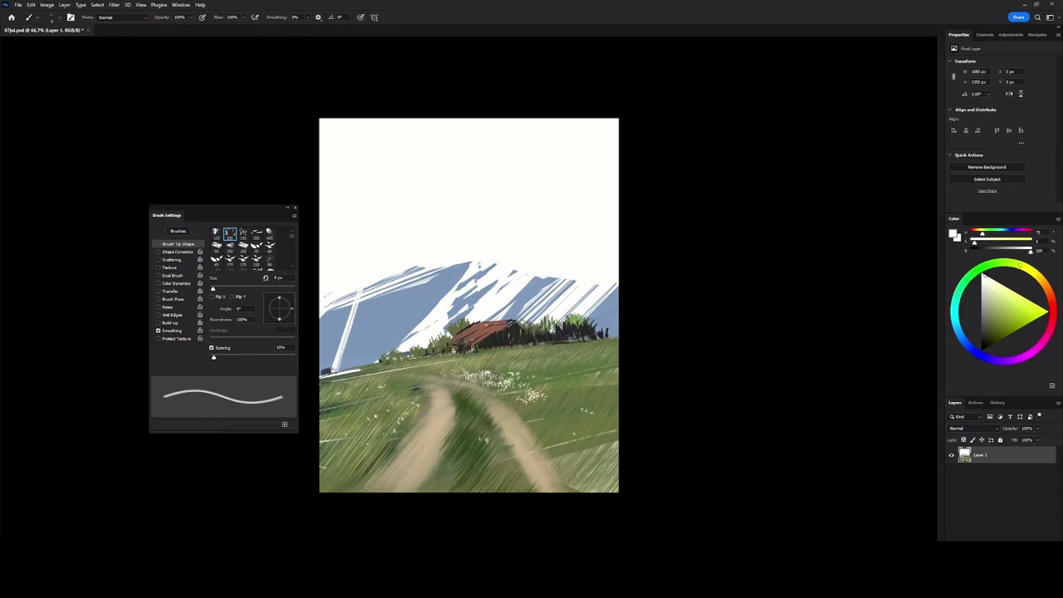
pyautogui.keyDown('alt'); pyautogui.click(514, 341); pyautogui.keyUp('alt')
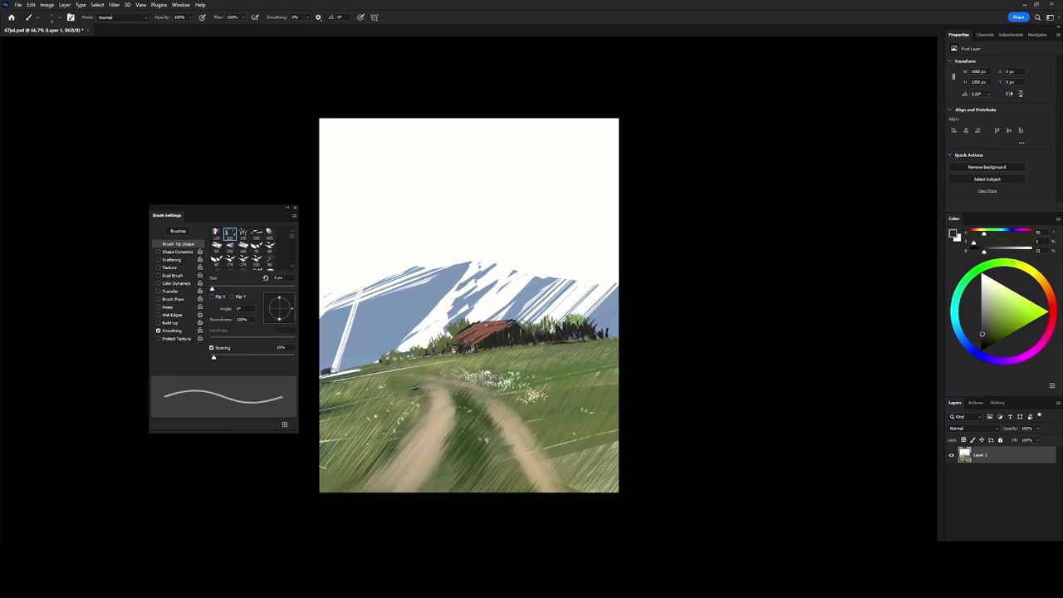
pyautogui.press('.')
pyautogui.keyDown('alt'); pyautogui.click(409, 388); pyautogui.keyUp('alt')
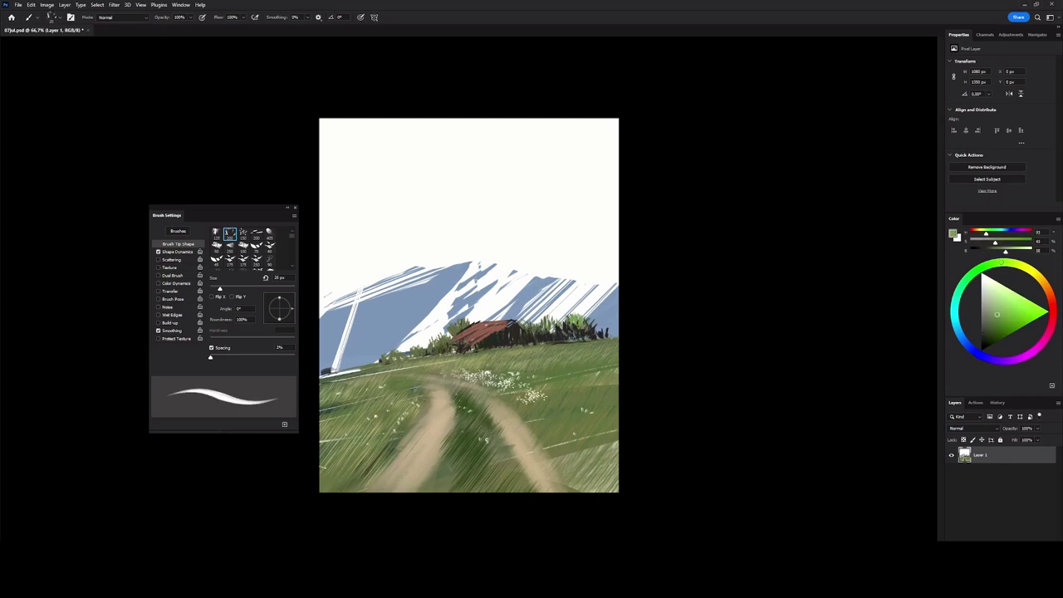
# Paint dark blue-grey grass blades at the meadow's right edge, then pick a green.
pyautogui.keyDown('alt'); pyautogui.click(557, 331); pyautogui.keyUp('alt')
pyautogui.click(603, 381)
pyautogui.moveTo(600, 382)
pyautogui.mouseDown()
pyautogui.moveTo(618, 374)
pyautogui.moveTo(602, 311)
pyautogui.moveTo(613, 307)
pyautogui.moveTo(609, 380)
pyautogui.moveTo(611, 310)
pyautogui.moveTo(606, 319)
pyautogui.mouseUp()
pyautogui.press('[')
pyautogui.press('[')
pyautogui.press('[')
pyautogui.press('[')
pyautogui.press('[')
pyautogui.keyDown('alt'); pyautogui.click(611, 326); pyautogui.keyUp('alt')
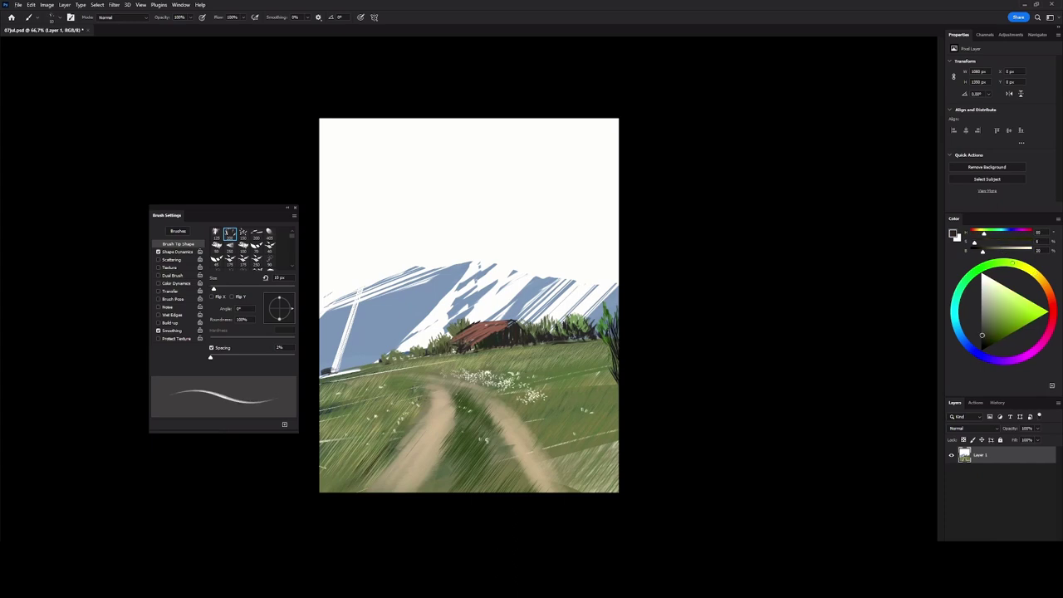
# Paint a dark tree beside the barn with a larger brush and eyedropped brown tones.
pyautogui.keyDown('alt'); pyautogui.click(488, 329); pyautogui.keyUp('alt')
pyautogui.press('[')
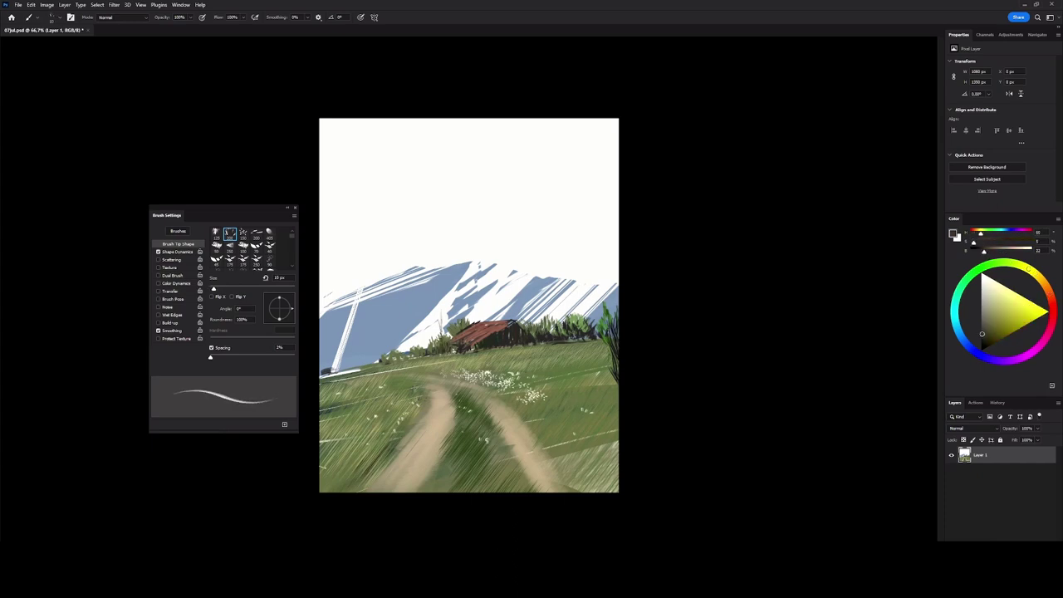
pyautogui.press(']')
pyautogui.keyDown('alt'); pyautogui.click(440, 328); pyautogui.keyUp('alt')
pyautogui.press(']')
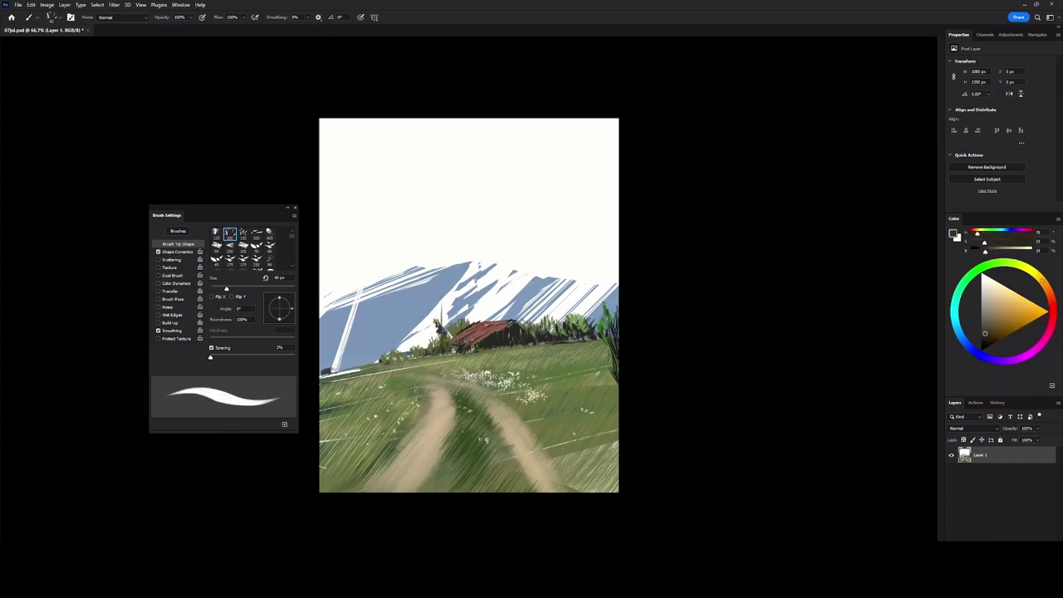
pyautogui.moveTo(443, 309)
pyautogui.mouseDown()
pyautogui.moveTo(438, 328)
pyautogui.moveTo(440, 311)
pyautogui.moveTo(432, 319)
pyautogui.mouseUp()
pyautogui.moveTo(434, 322); pyautogui.dragTo(431, 339)
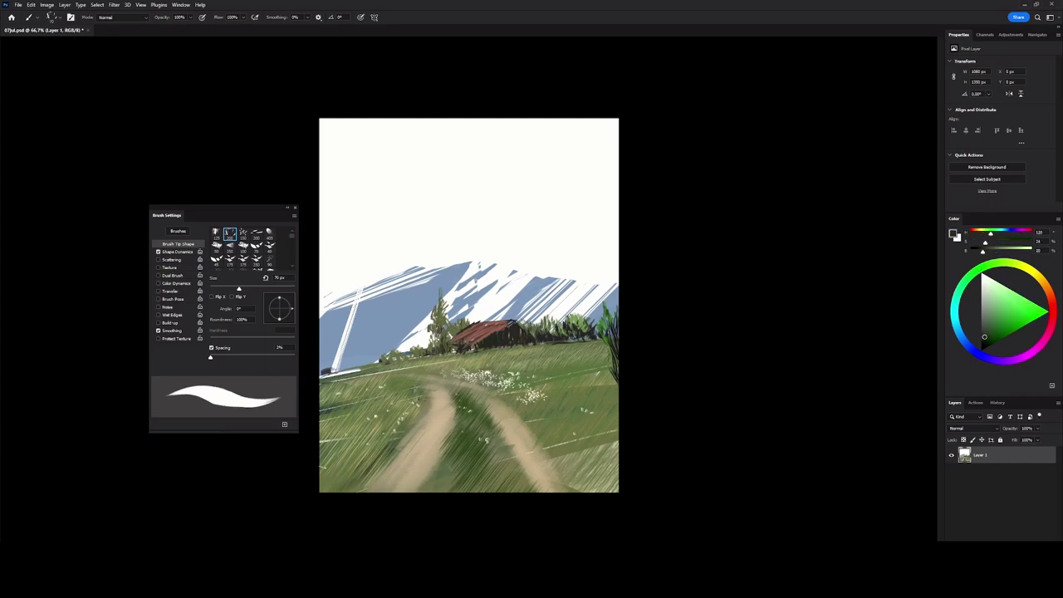
# Sample olive and darker greens, resize to about 20 px, and choose a scattering grass brush.
pyautogui.press('[')
pyautogui.keyDown('alt'); pyautogui.click(440, 331); pyautogui.keyUp('alt')
pyautogui.press('[')
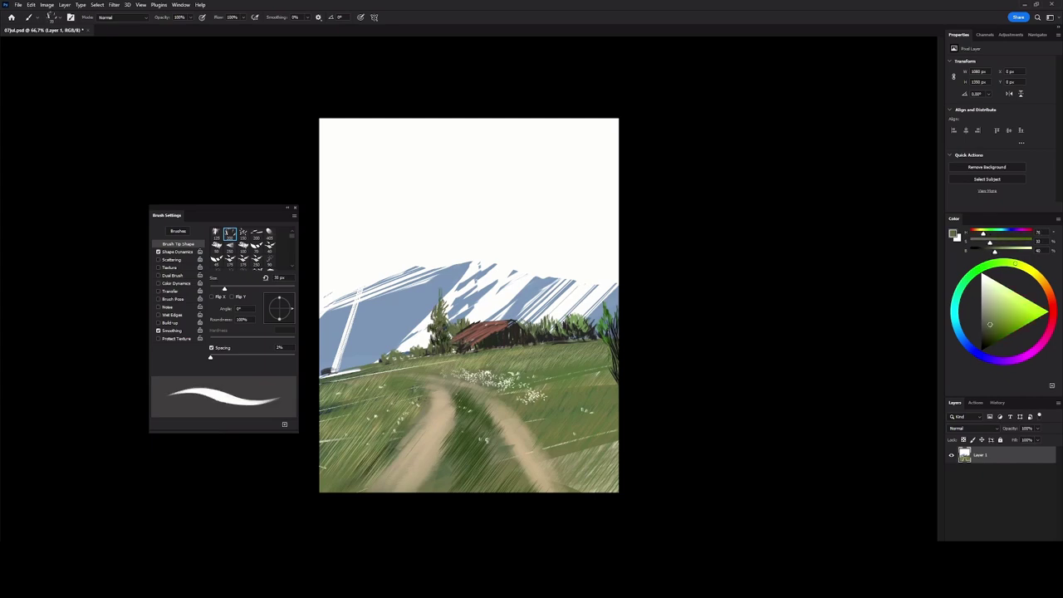
pyautogui.keyDown('alt'); pyautogui.click(496, 331); pyautogui.keyUp('alt')
pyautogui.press('[')
pyautogui.press('[')
pyautogui.press('[')
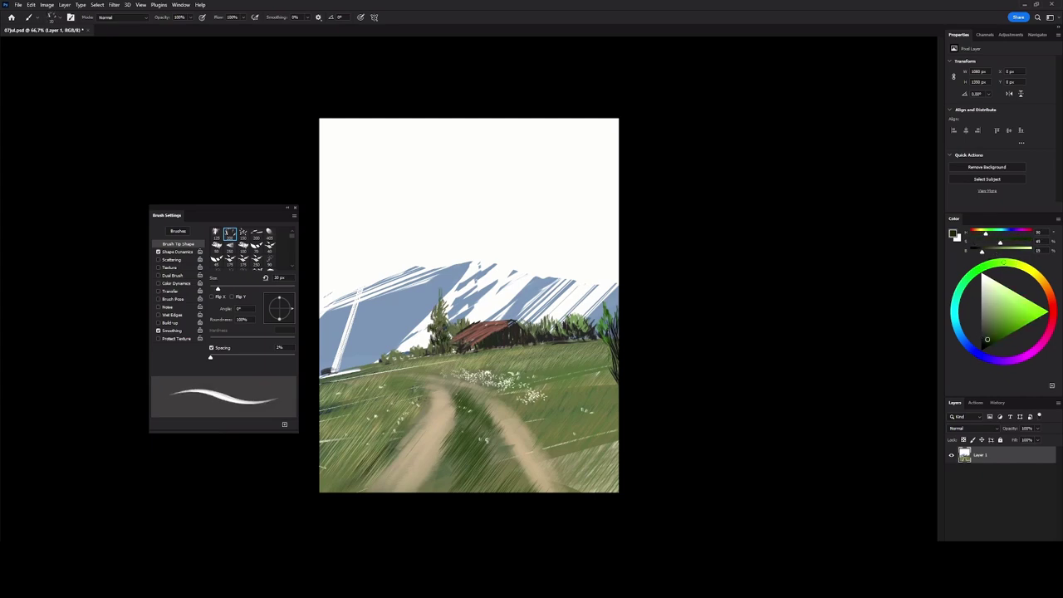
pyautogui.press(']')
pyautogui.press(']')
pyautogui.press('.')
pyautogui.press('.')
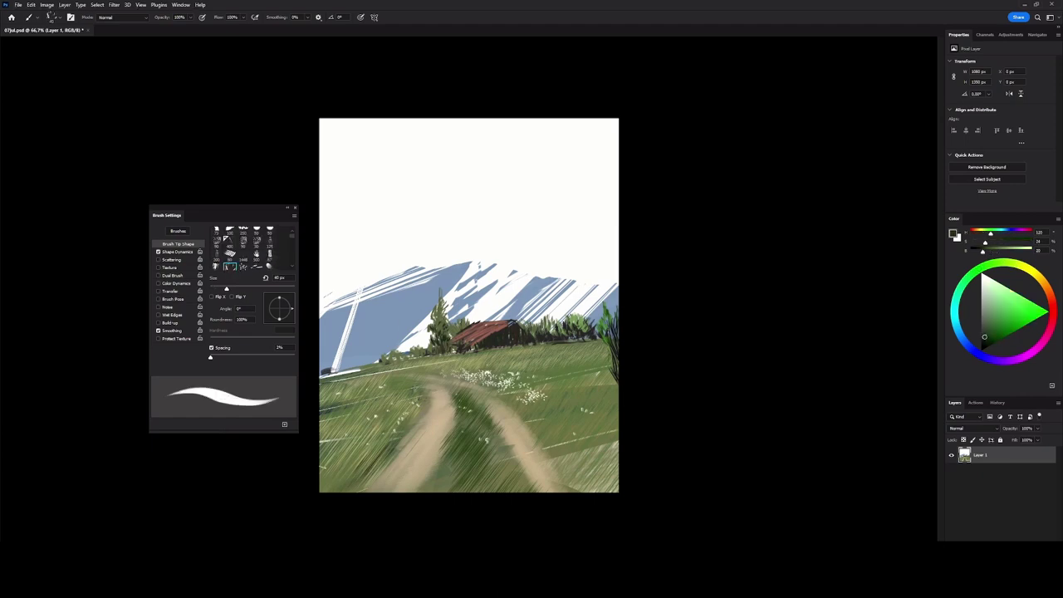
pyautogui.press('.')
pyautogui.click(171, 259)
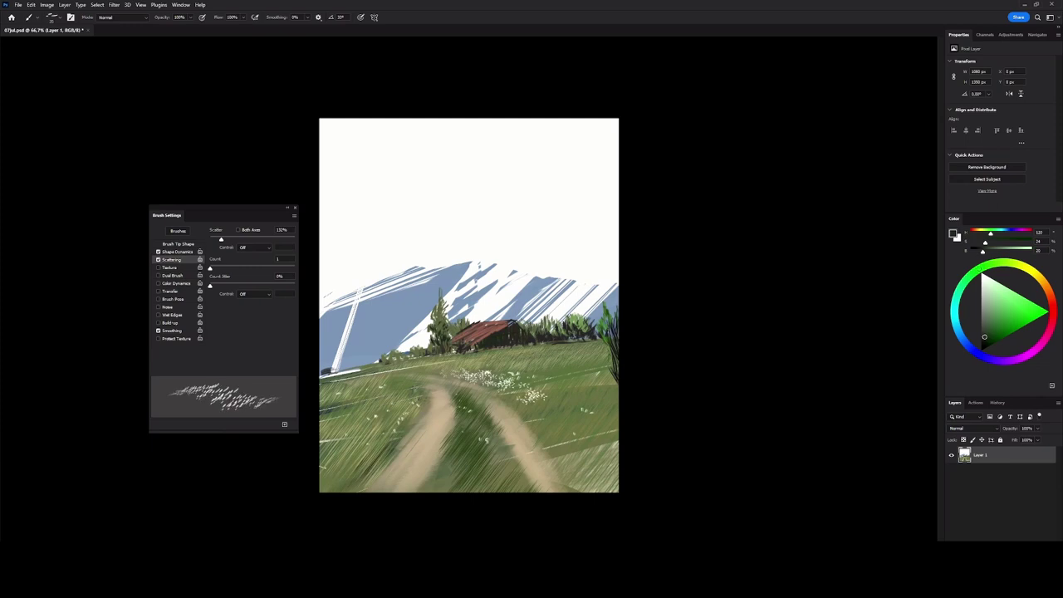
# Paint yellow-green grass patches across the right meadow and beside the road.
pyautogui.keyDown('alt'); pyautogui.click(534, 357); pyautogui.keyUp('alt')
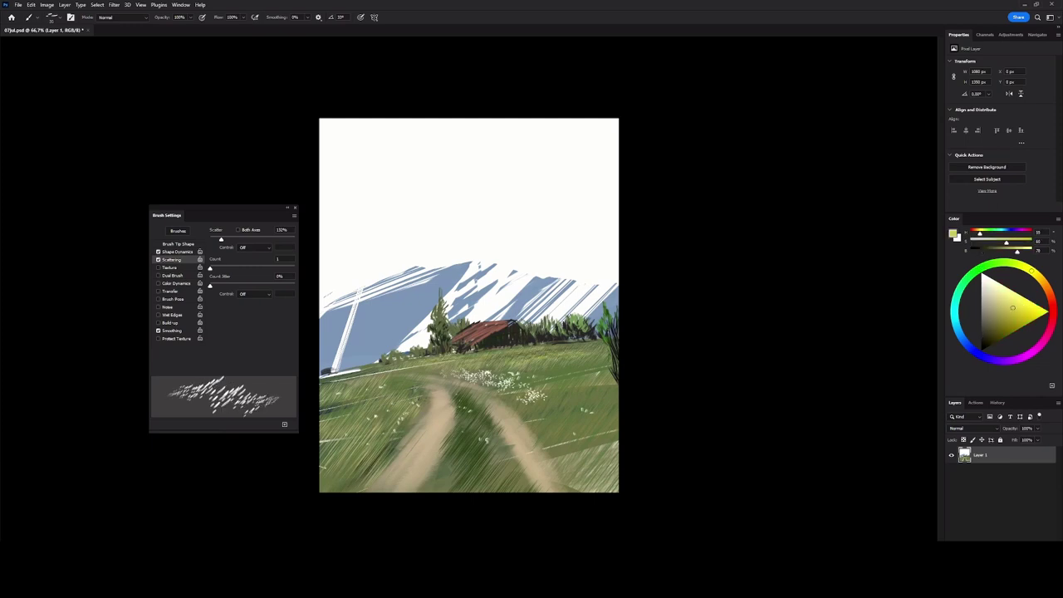
pyautogui.moveTo(515, 376); pyautogui.dragTo(594, 367)
pyautogui.moveTo(540, 387); pyautogui.dragTo(585, 374)
pyautogui.moveTo(532, 408); pyautogui.dragTo(610, 382)
pyautogui.moveTo(548, 435); pyautogui.dragTo(616, 390)
pyautogui.moveTo(540, 412); pyautogui.dragTo(608, 392)
pyautogui.moveTo(332, 390); pyautogui.dragTo(445, 358)
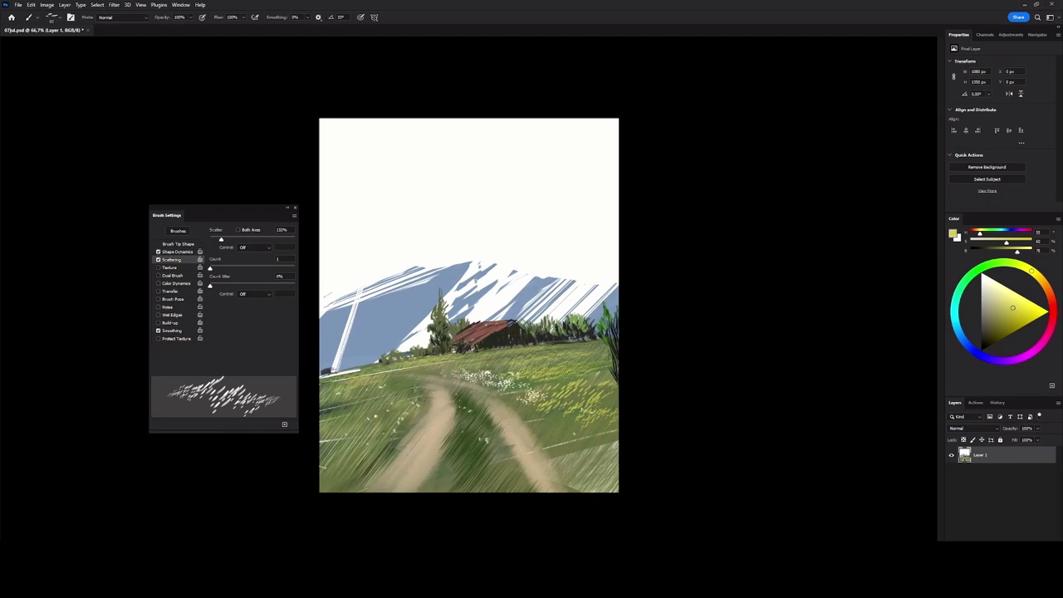
pyautogui.rightClick(441, 332)
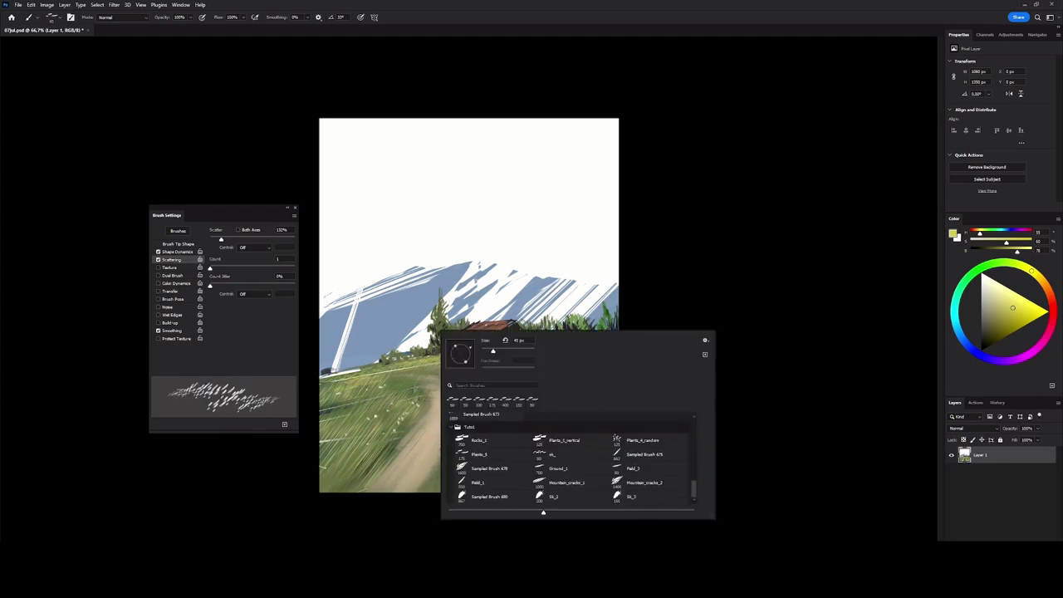
pyautogui.click(648, 494)
# Add a new empty layer and paint a dark brown bush on the hillside.
pyautogui.press('Return')
pyautogui.hotkey('ctrl', 'shift', 'alt', 'n')
pyautogui.moveTo(394, 392); pyautogui.dragTo(417, 393)
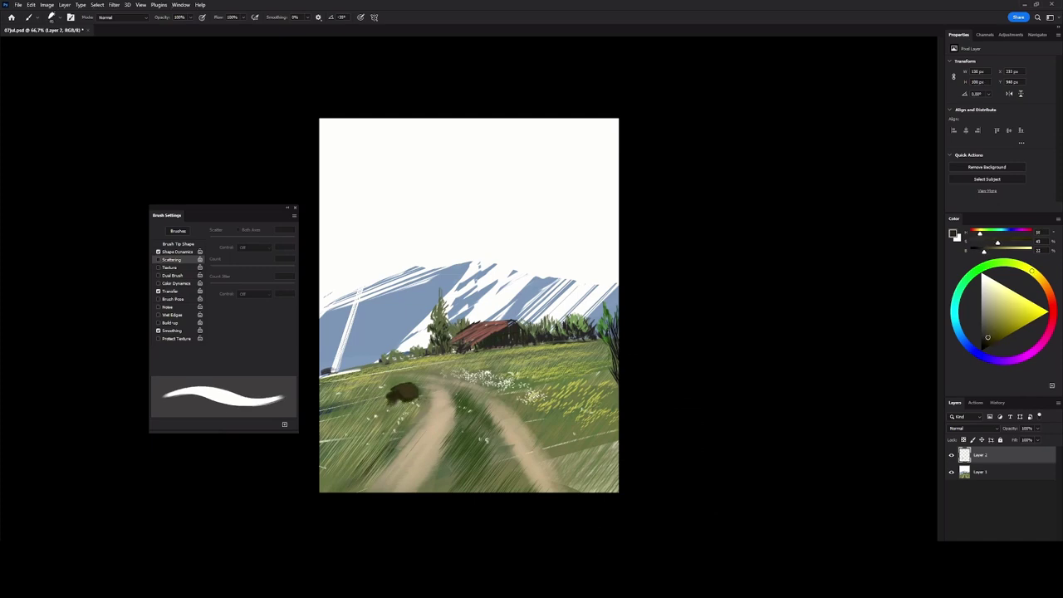
pyautogui.press('[')
# Draw a diagonal tree trunk on the left, thinning upward into a branch.
pyautogui.moveTo(312, 280); pyautogui.dragTo(344, 379)
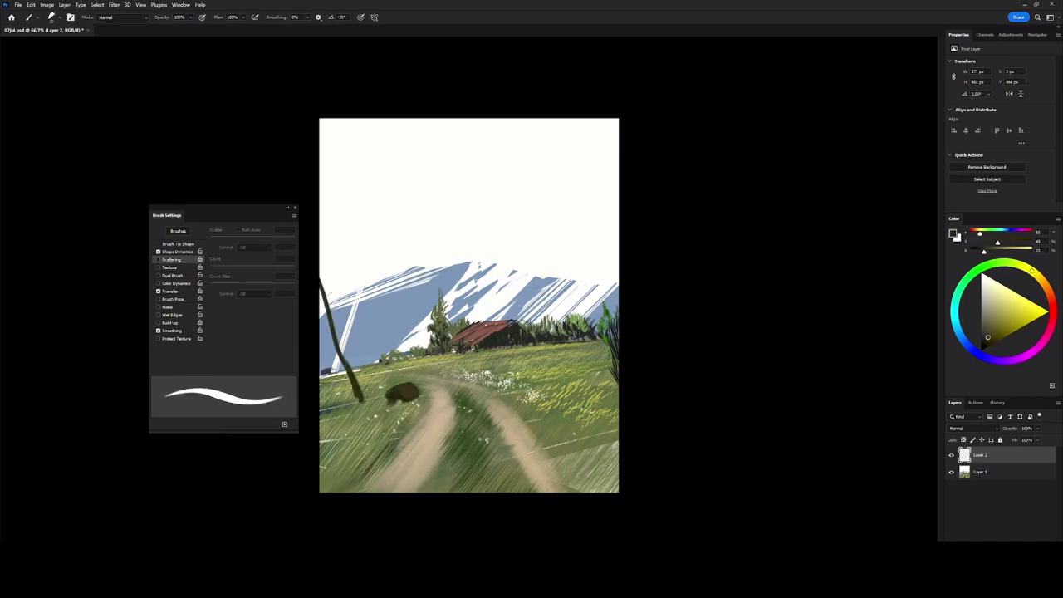
pyautogui.hotkey('ctrl', 'z')
pyautogui.moveTo(322, 299); pyautogui.dragTo(363, 400)
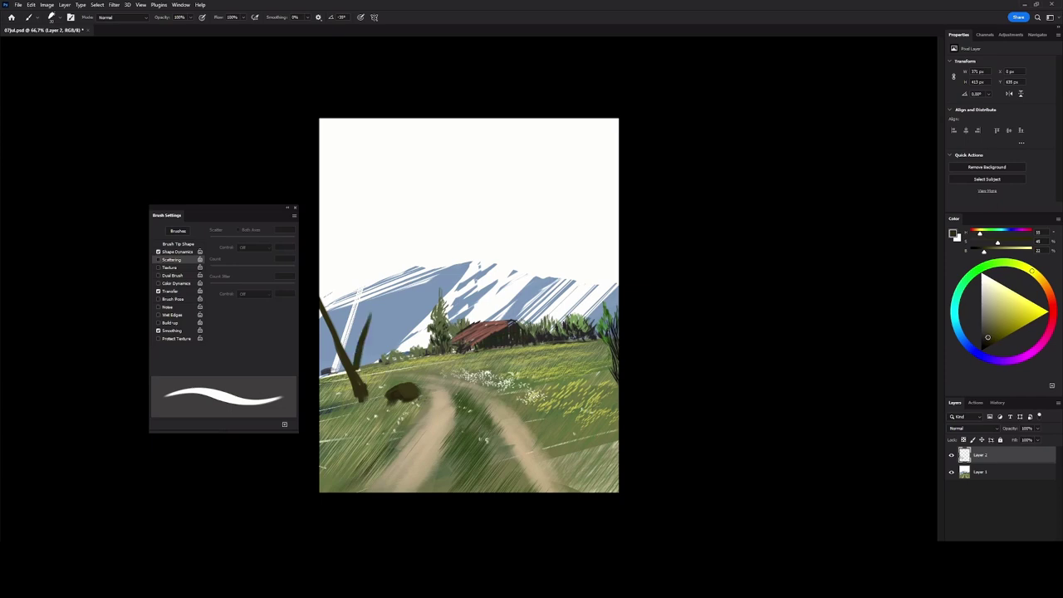
pyautogui.press('[')
pyautogui.moveTo(364, 325); pyautogui.dragTo(374, 235)
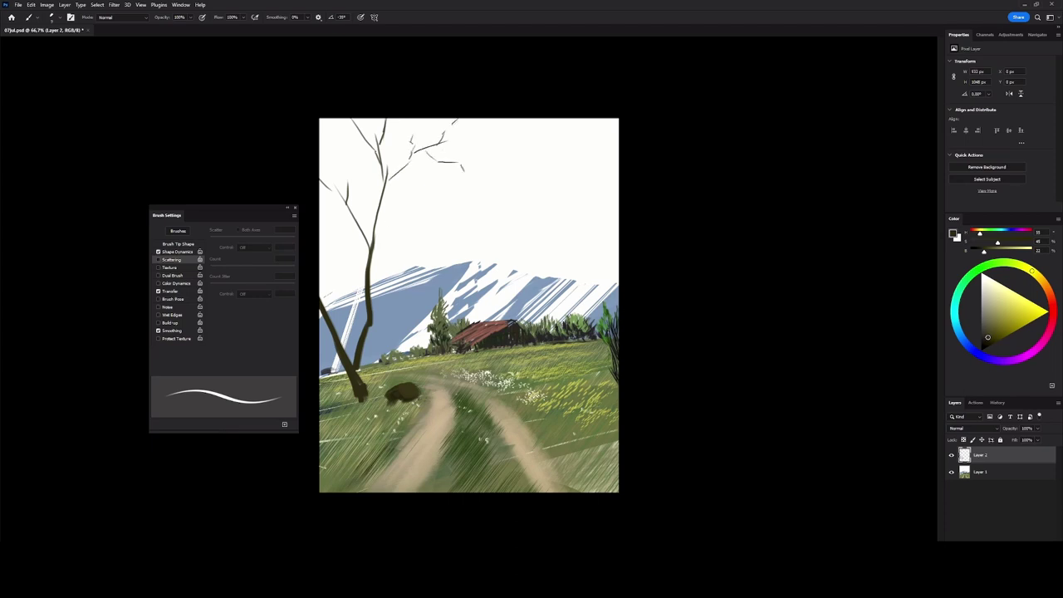
pyautogui.moveTo(374, 233); pyautogui.dragTo(408, 193)
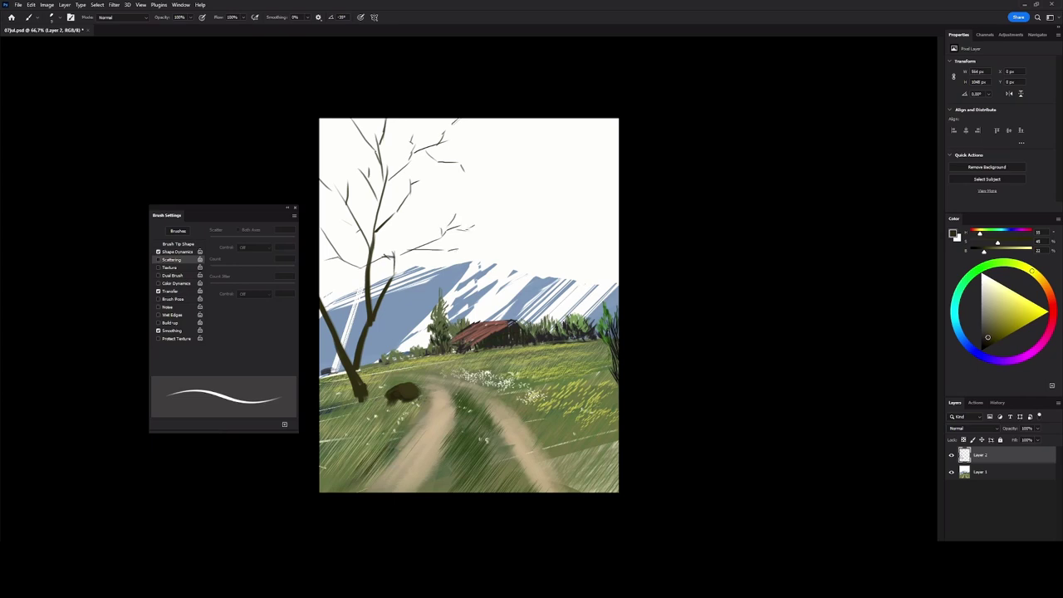
pyautogui.press(']')
pyautogui.press(']')
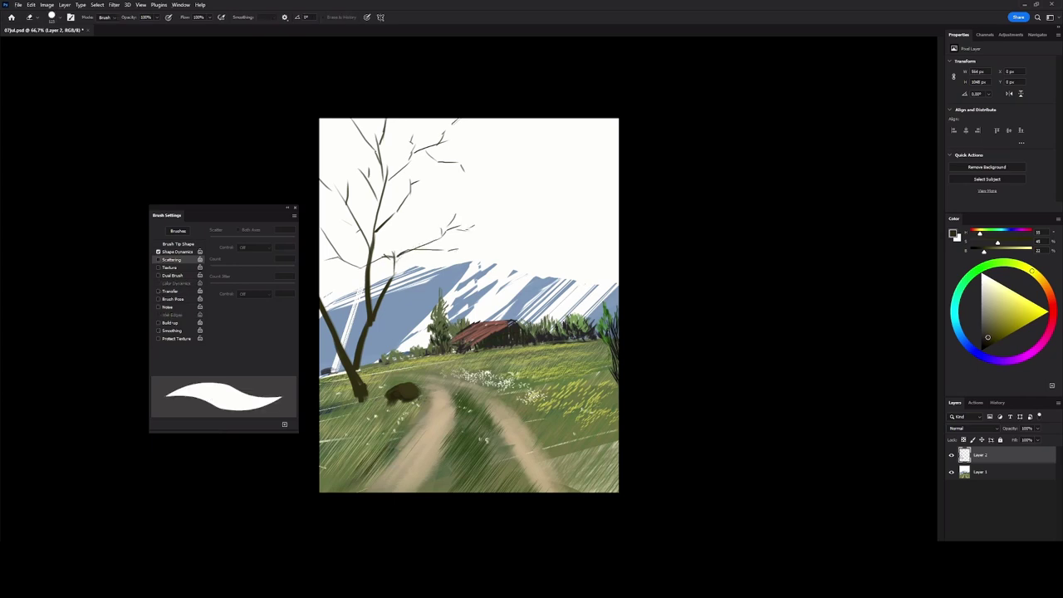
# Choose a scatter brush for foliage, undoing a test dab on the sky.
pyautogui.press('[')
pyautogui.rightClick(490, 291)
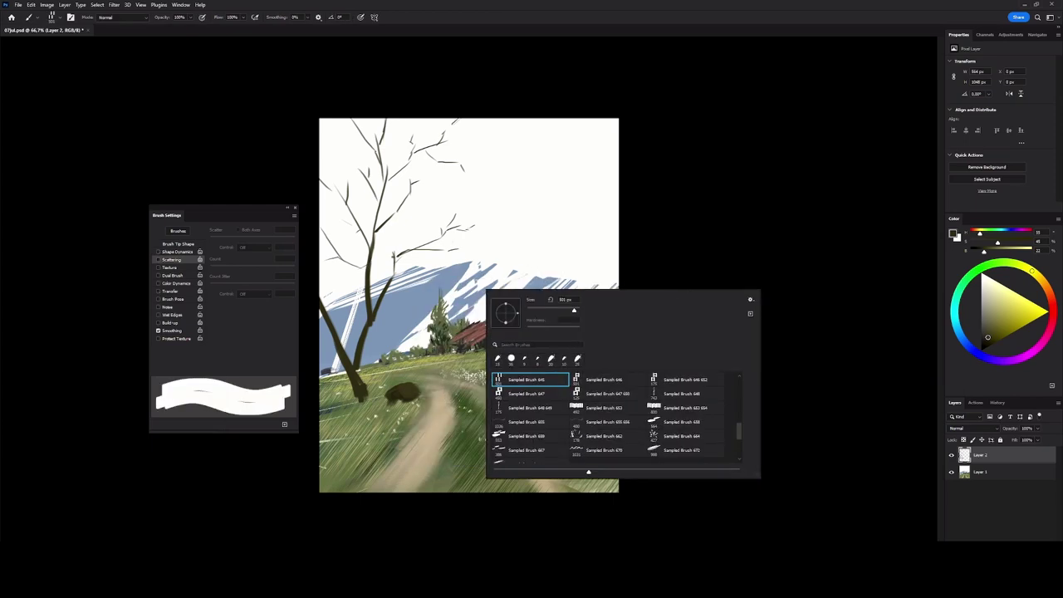
pyautogui.click(688, 403)
pyautogui.press('Return')
pyautogui.click(481, 226)
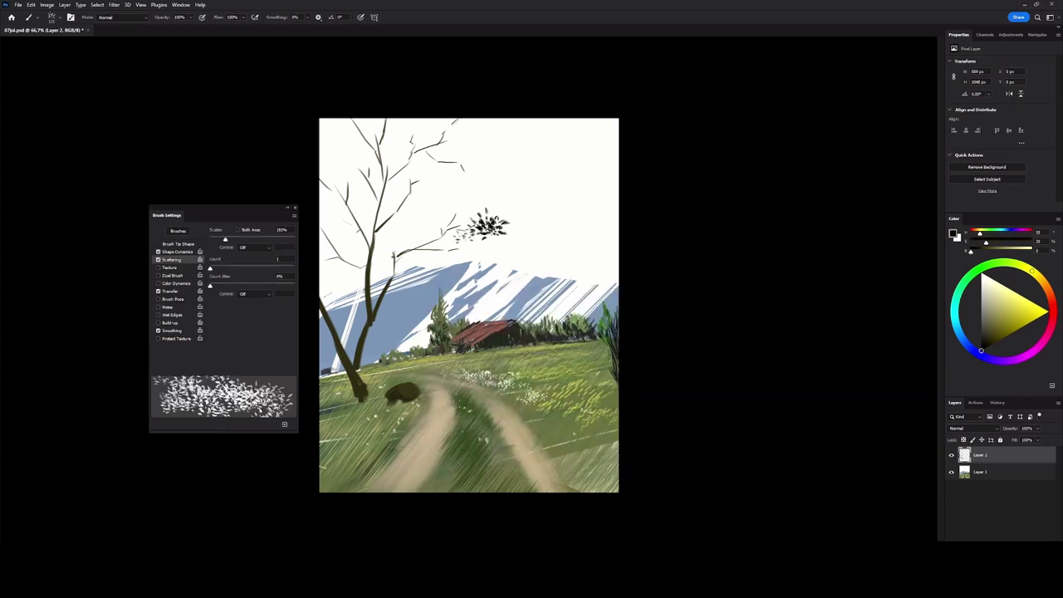
pyautogui.hotkey('ctrl', 'z')
pyautogui.rightClick(455, 217)
pyautogui.doubleClick(664, 327)
pyautogui.click(484, 179)
# Adjust the scatter brush's variation, scattering and tip settings, undoing a misplaced foliage clump.
pyautogui.moveTo(210, 267); pyautogui.dragTo(224, 239)
pyautogui.click(170, 291)
pyautogui.click(498, 239)
pyautogui.hotkey('ctrl', 'z')
pyautogui.click(178, 243)
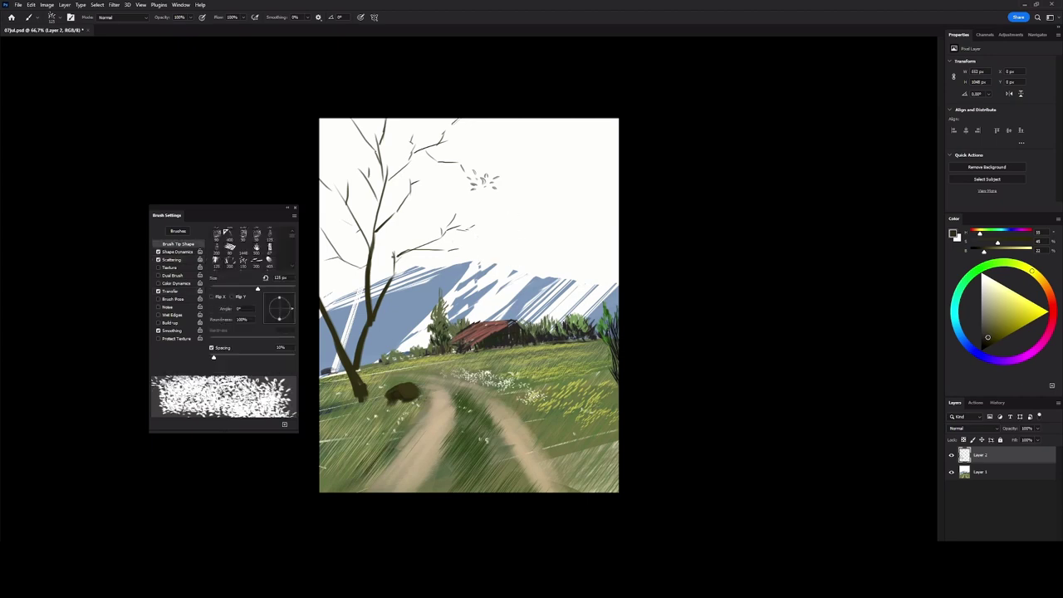
pyautogui.click(452, 236)
pyautogui.hotkey('ctrl', 'z')
pyautogui.click(243, 263)
# Fill the tree crown with dark foliage clumps using a 60 px scatter brush.
pyautogui.moveTo(448, 212)
pyautogui.mouseDown()
pyautogui.moveTo(477, 235)
pyautogui.moveTo(461, 259)
pyautogui.mouseUp()
pyautogui.click(474, 176)
pyautogui.moveTo(463, 160)
pyautogui.mouseDown()
pyautogui.moveTo(453, 129)
pyautogui.moveTo(411, 176)
pyautogui.mouseUp()
pyautogui.press(']')
pyautogui.press(']')
pyautogui.moveTo(347, 129); pyautogui.dragTo(391, 127)
pyautogui.moveTo(362, 168)
pyautogui.mouseDown()
pyautogui.moveTo(365, 133)
pyautogui.moveTo(382, 162)
pyautogui.moveTo(330, 208)
pyautogui.moveTo(330, 266)
pyautogui.mouseUp()
pyautogui.moveTo(377, 199); pyautogui.dragTo(411, 218)
pyautogui.moveTo(402, 165)
pyautogui.mouseDown()
pyautogui.moveTo(430, 186)
pyautogui.moveTo(405, 257)
pyautogui.mouseUp()
# Try light grey foliage at 40 px with 10% spacing, then undo those dabs.
pyautogui.press('[')
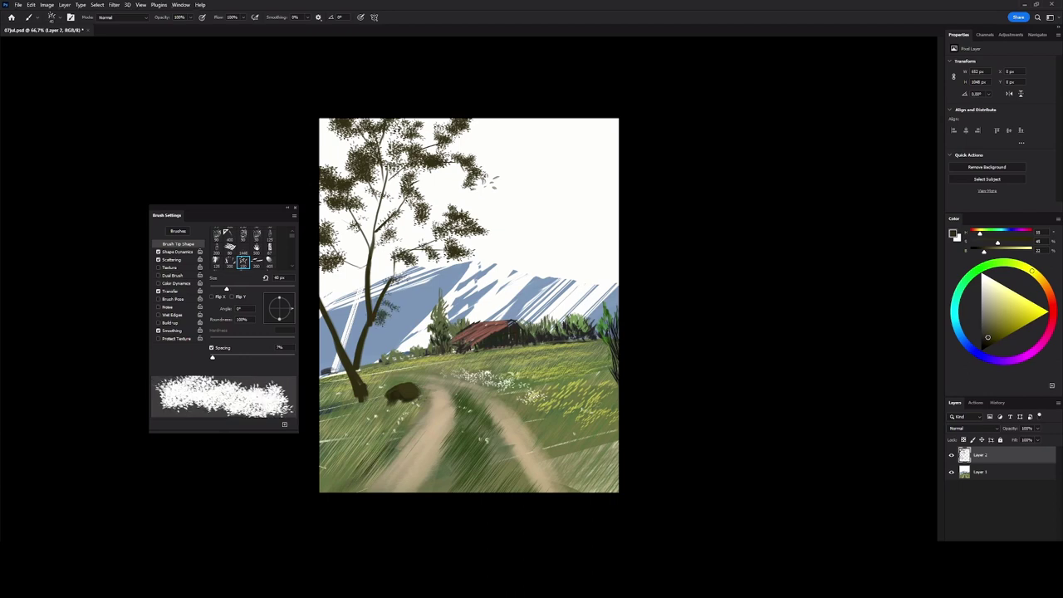
pyautogui.moveTo(211, 357); pyautogui.dragTo(216, 357)
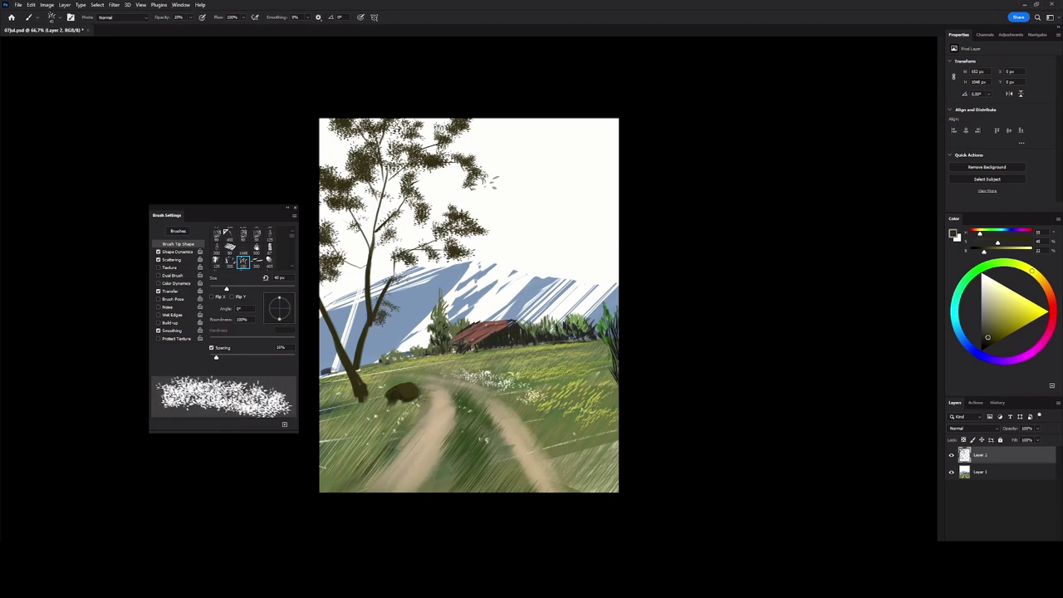
pyautogui.moveTo(403, 170); pyautogui.dragTo(440, 212)
pyautogui.moveTo(382, 125); pyautogui.dragTo(452, 162)
pyautogui.press('.')
pyautogui.moveTo(349, 191); pyautogui.dragTo(399, 240)
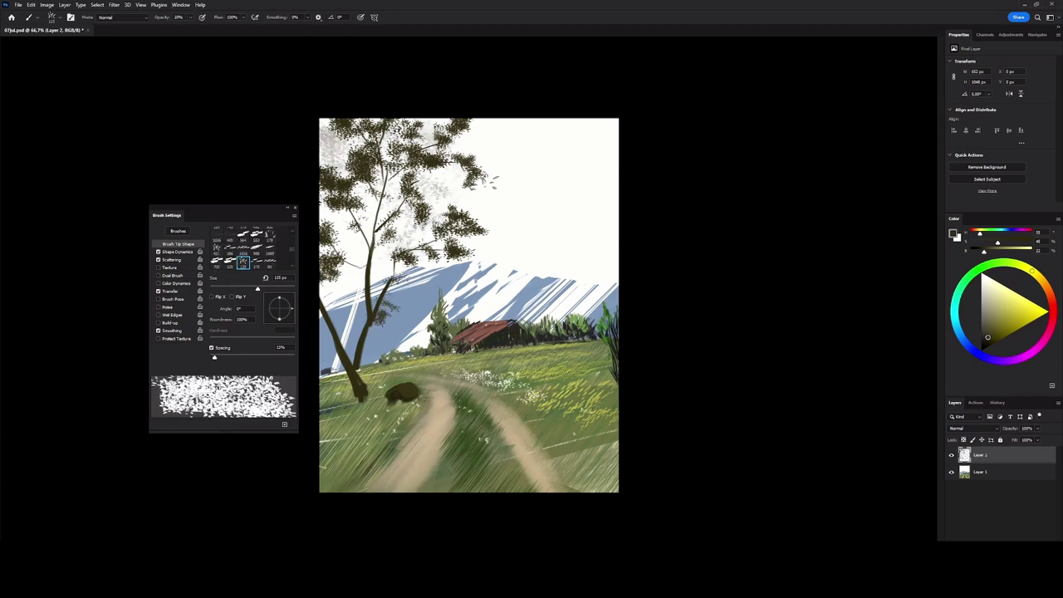
pyautogui.hotkey('ctrl', 'z')
pyautogui.hotkey('ctrl', 'z')
pyautogui.hotkey('ctrl', 'z')
pyautogui.hotkey('ctrl', 'z')
pyautogui.hotkey('ctrl', 'z')
pyautogui.hotkey('ctrl', 'z')
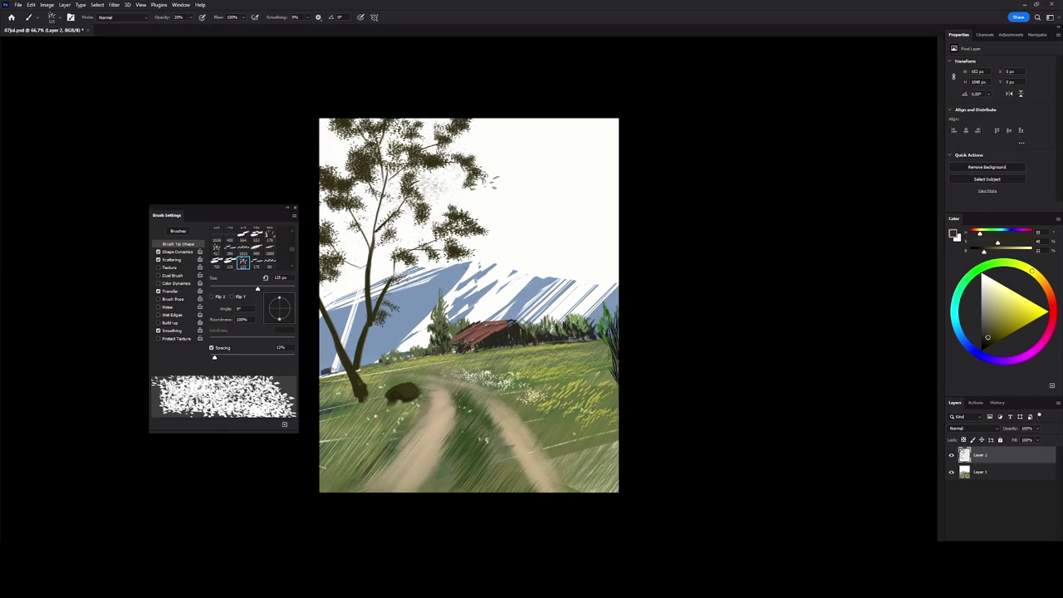
pyautogui.hotkey('ctrl', 'z')
pyautogui.press(',')
# Add dark leaf clusters and a few dabs along the canopy's right edge.
pyautogui.press('[')
pyautogui.press('[')
pyautogui.press('[')
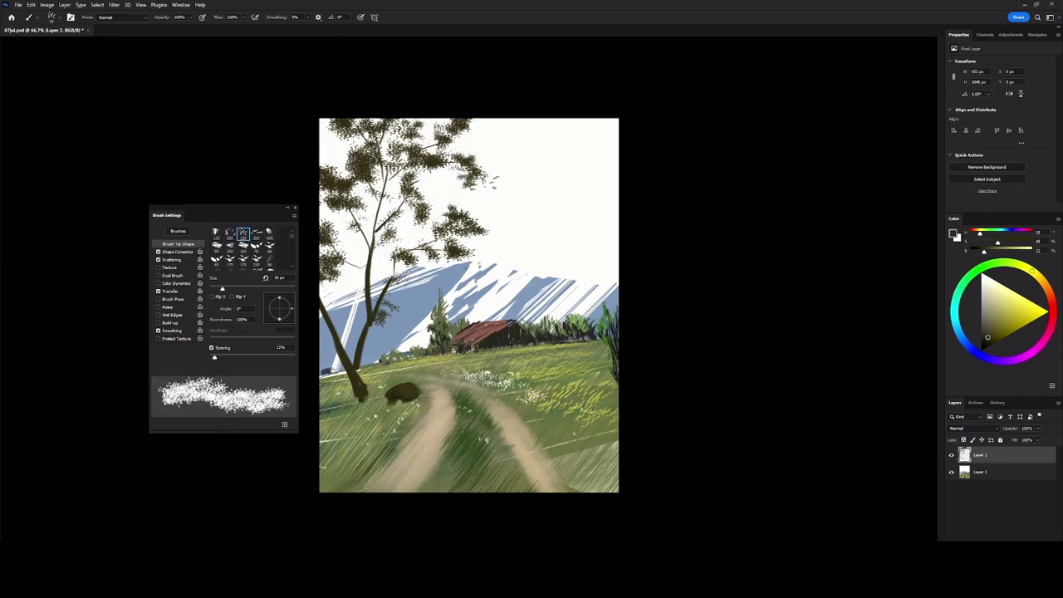
pyautogui.moveTo(408, 186); pyautogui.dragTo(442, 172)
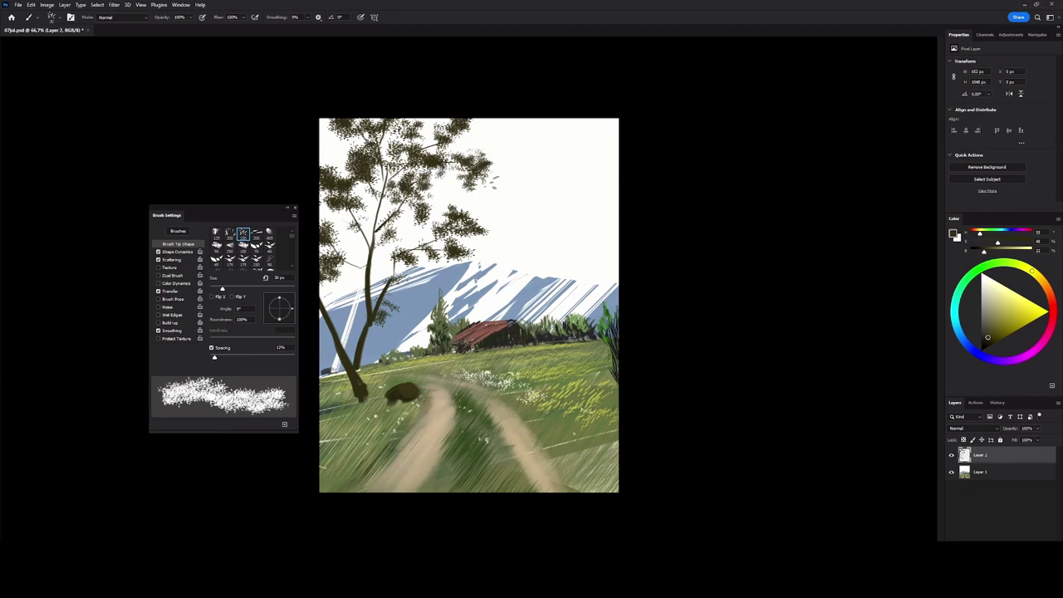
pyautogui.press(']')
pyautogui.moveTo(477, 226); pyautogui.dragTo(496, 221)
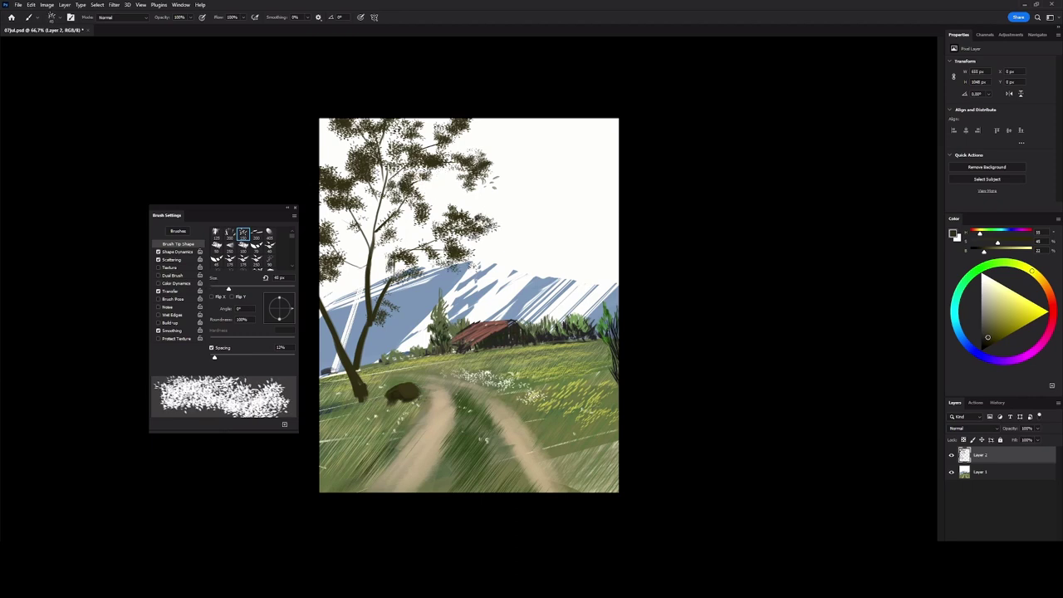
pyautogui.press(']')
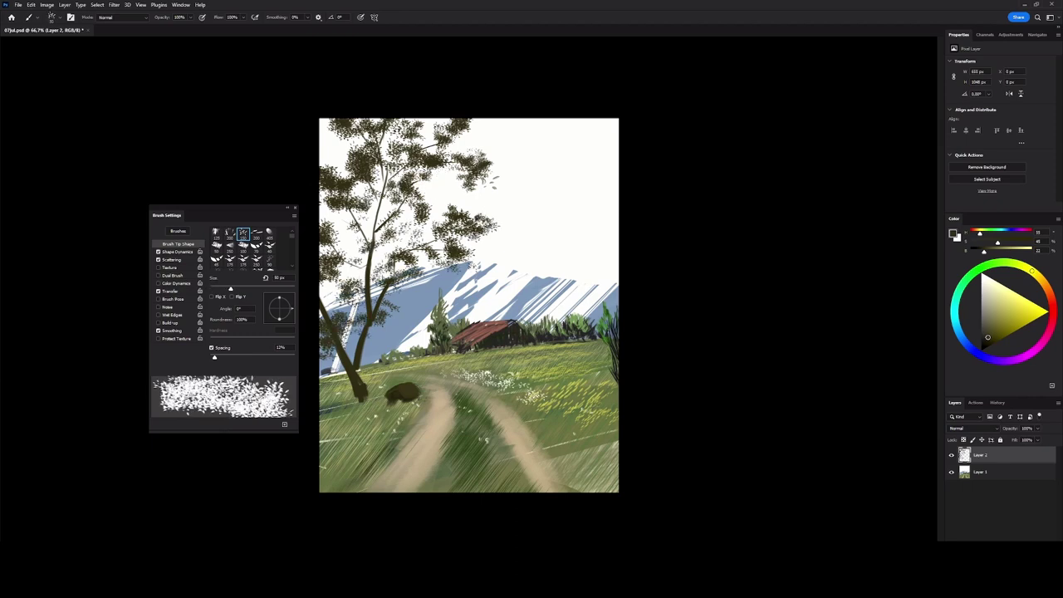
pyautogui.rightClick(407, 268)
pyautogui.doubleClick(621, 380)
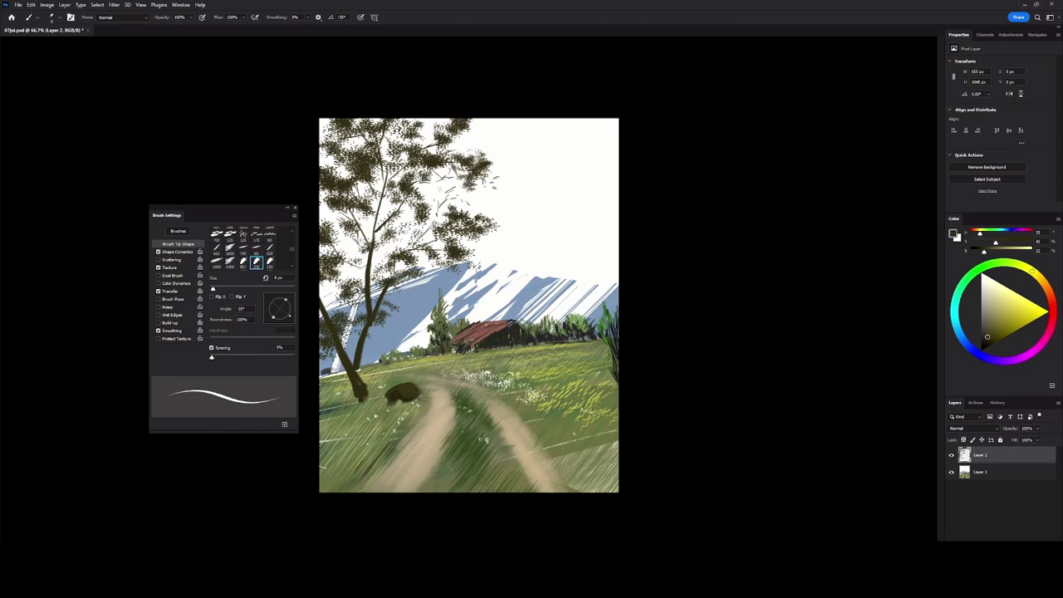
# On a new layer with a large brush, paint beige and white cloud strokes in the upper-right sky.
pyautogui.press(']')
pyautogui.press(']')
pyautogui.press(']')
pyautogui.keyDown('alt'); pyautogui.click(363, 395); pyautogui.keyUp('alt')
pyautogui.hotkey('ctrl', 'shift', 'alt', 'n')
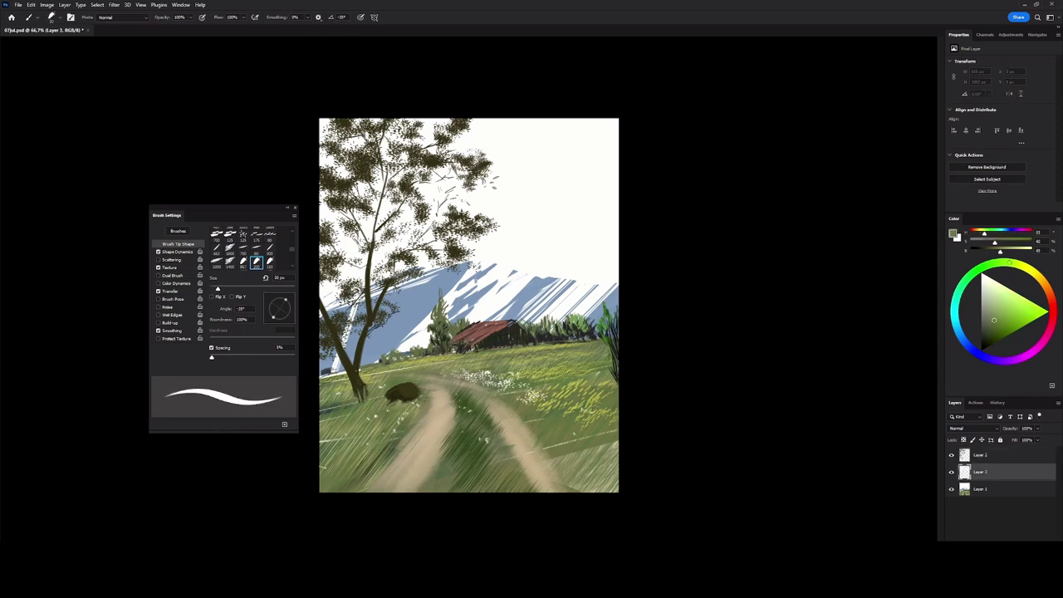
pyautogui.press(']')
pyautogui.press(']')
pyautogui.press(']')
pyautogui.moveTo(540, 141); pyautogui.dragTo(656, 158)
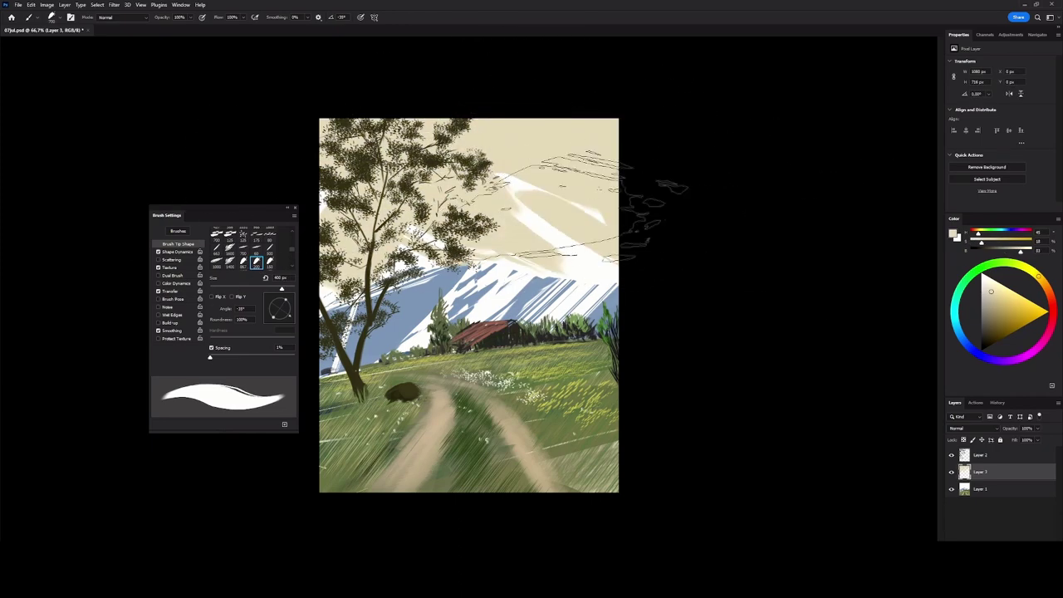
pyautogui.moveTo(498, 166); pyautogui.dragTo(606, 225)
pyautogui.moveTo(473, 166); pyautogui.dragTo(615, 142)
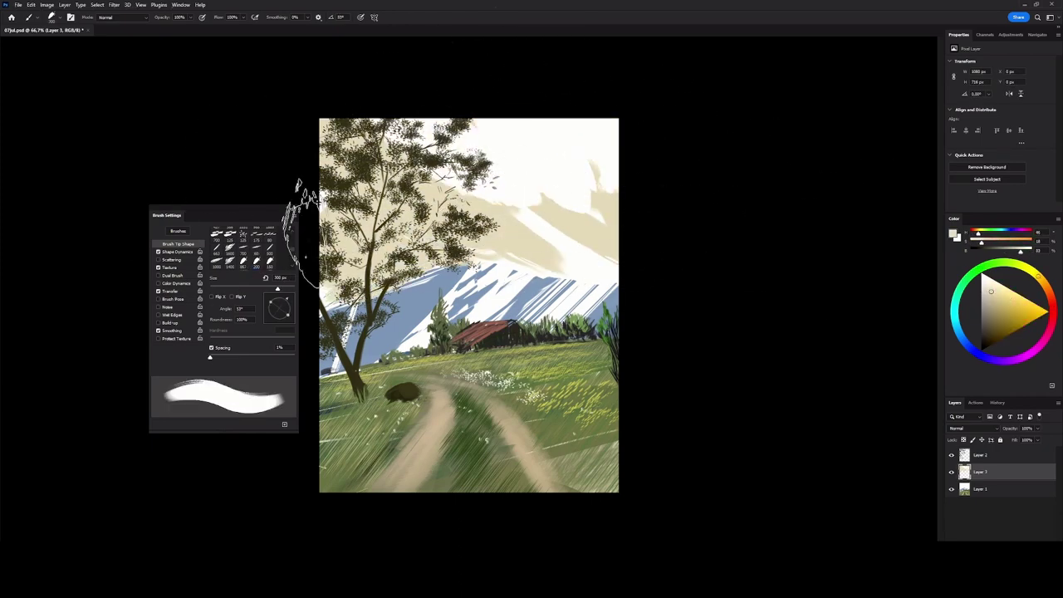
pyautogui.moveTo(465, 150); pyautogui.dragTo(598, 187)
# Blend the beige and white cloud strokes in the upper-right sky with a textured Mixer Brush.
pyautogui.moveTo(465, 208); pyautogui.dragTo(598, 50)
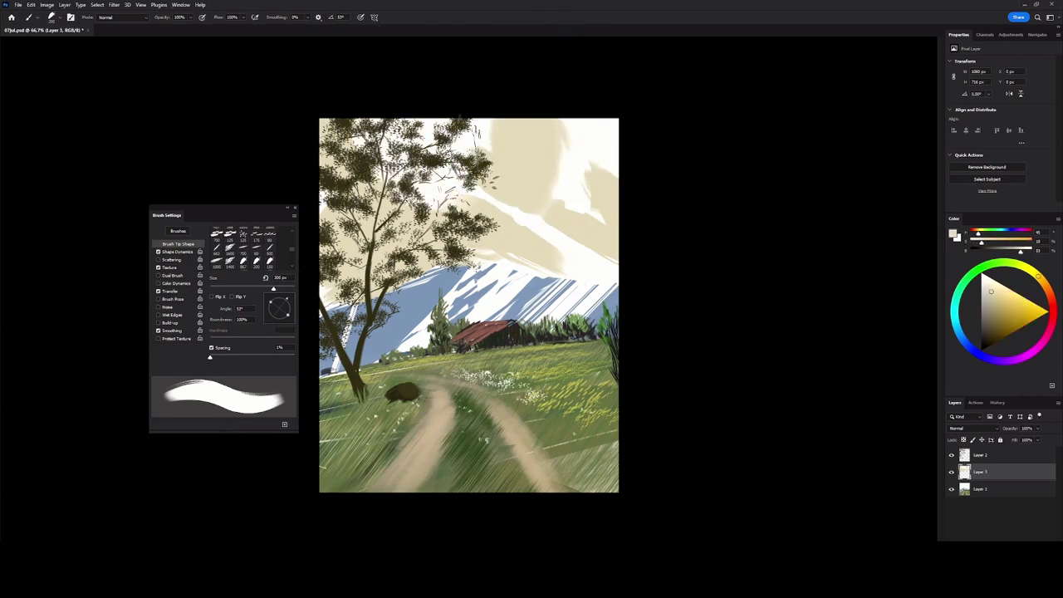
pyautogui.moveTo(573, 191); pyautogui.dragTo(540, 75)
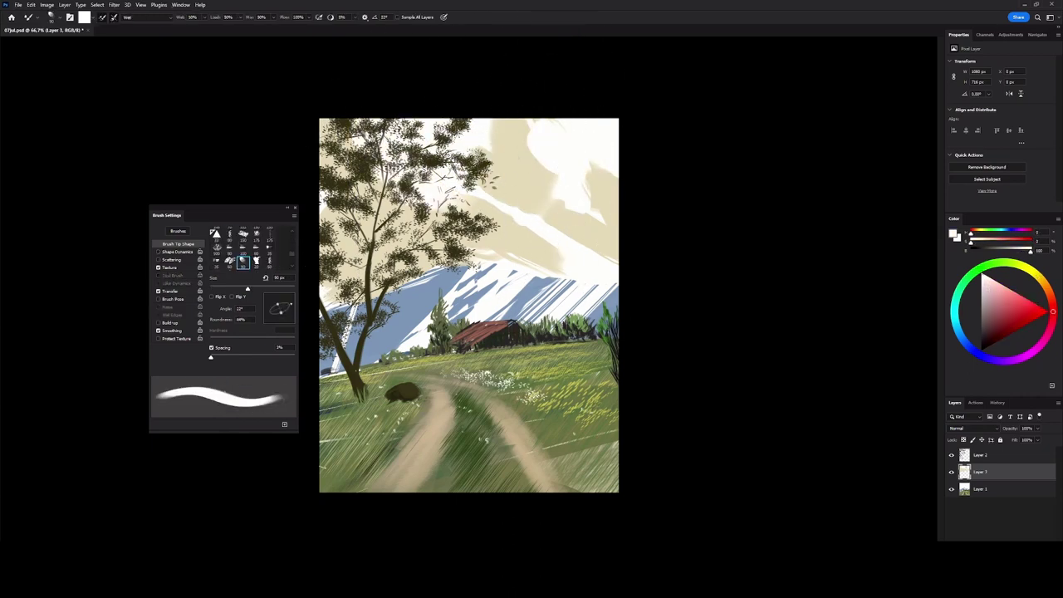
pyautogui.click(269, 233)
pyautogui.moveTo(532, 125); pyautogui.dragTo(602, 174)
# Return to the regular brush with a light beige colour and merge all layers into one.
pyautogui.press('b')
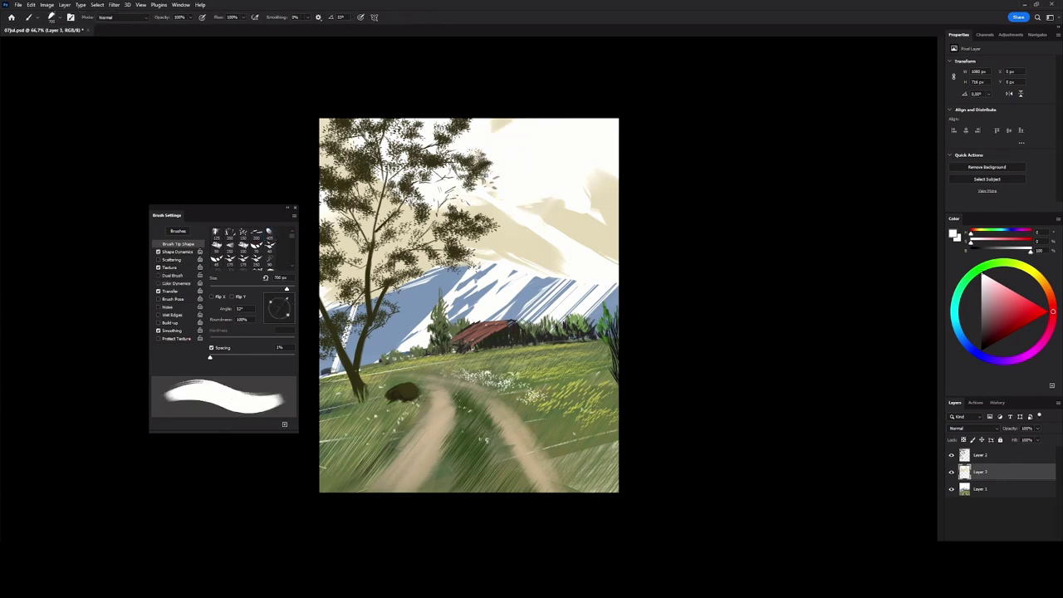
pyautogui.keyDown('alt'); pyautogui.click(511, 162); pyautogui.keyUp('alt')
pyautogui.press(']')
pyautogui.press(']')
pyautogui.press(']')
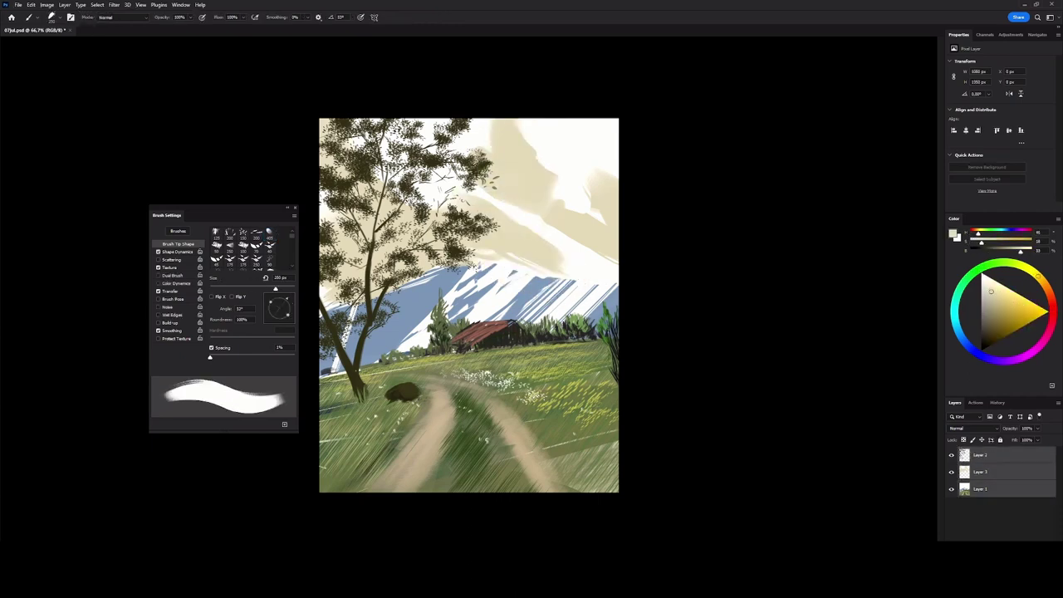
pyautogui.hotkey('ctrl', 'shift', 'e')
# Sample dark green, olive-yellow and sky beige colours, then start Select > Color Range.
pyautogui.press('[')
pyautogui.press('[')
pyautogui.press('[')
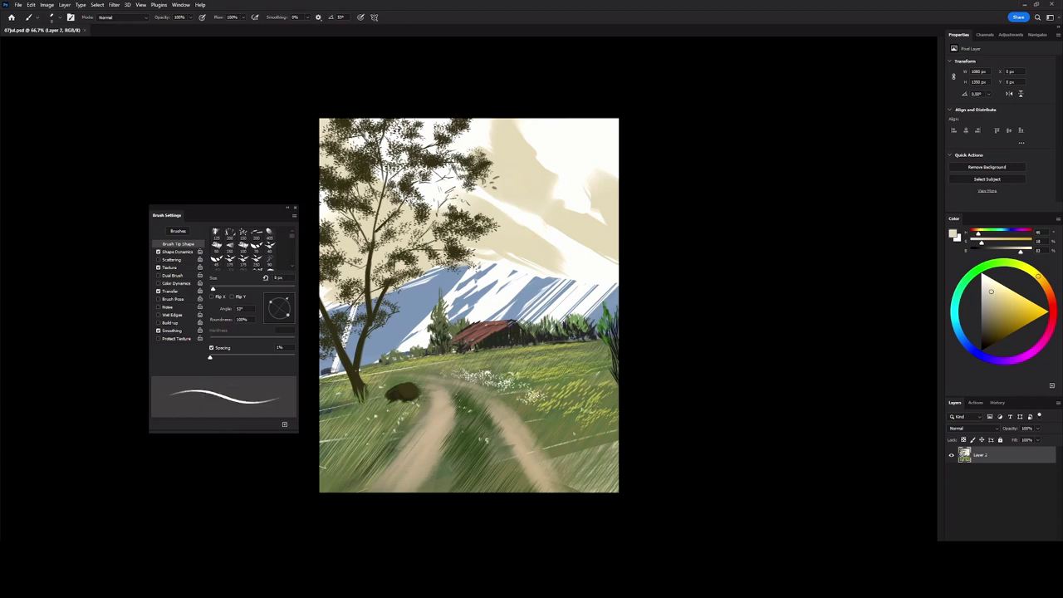
pyautogui.keyDown('alt'); pyautogui.click(431, 332); pyautogui.keyUp('alt')
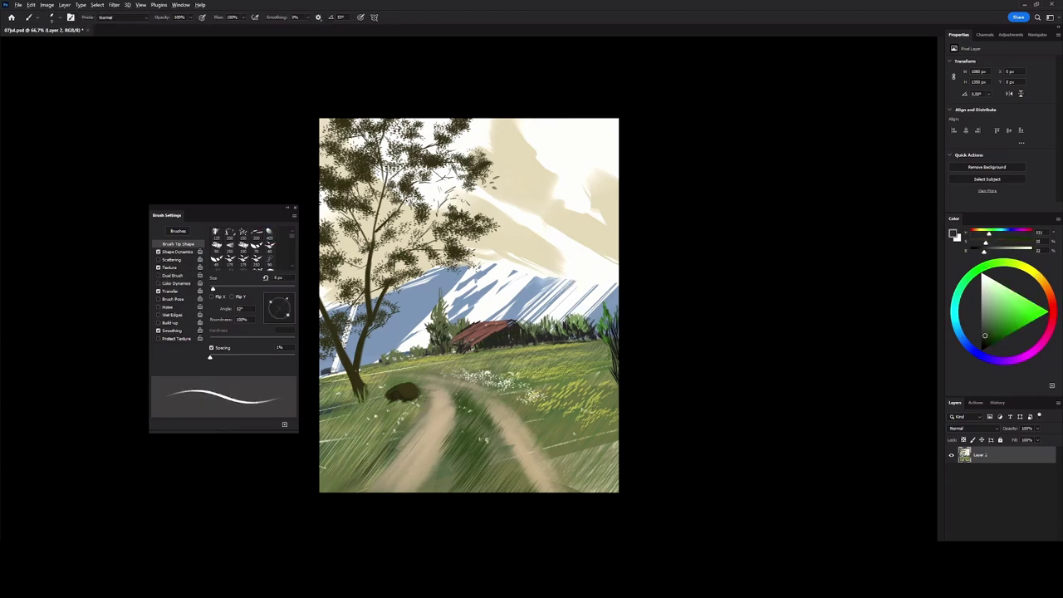
pyautogui.click(1034, 272)
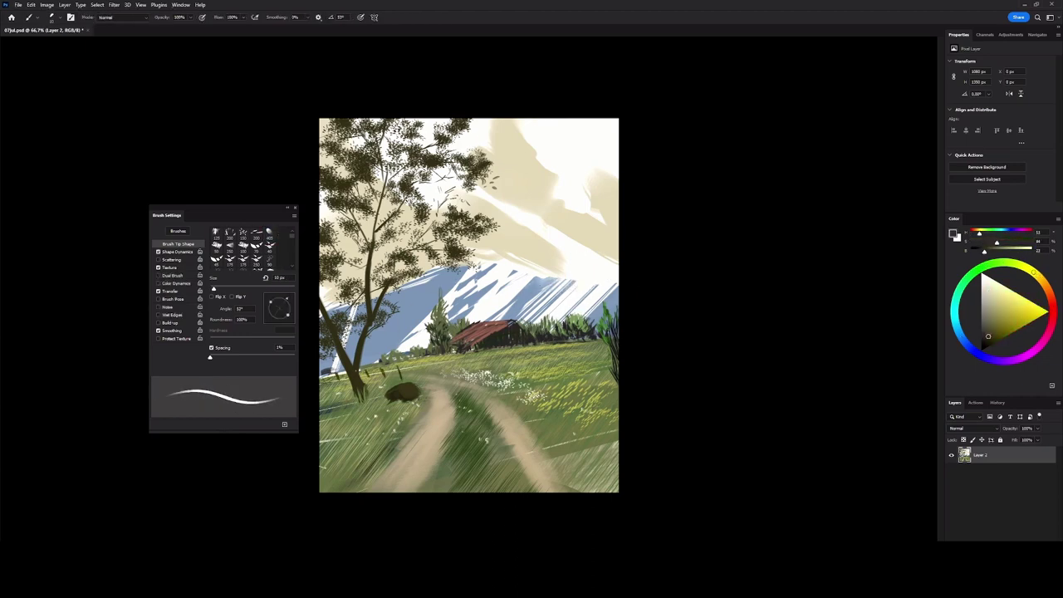
pyautogui.keyDown('alt'); pyautogui.click(529, 351); pyautogui.keyUp('alt')
pyautogui.press(']')
pyautogui.press(']')
pyautogui.press(']')
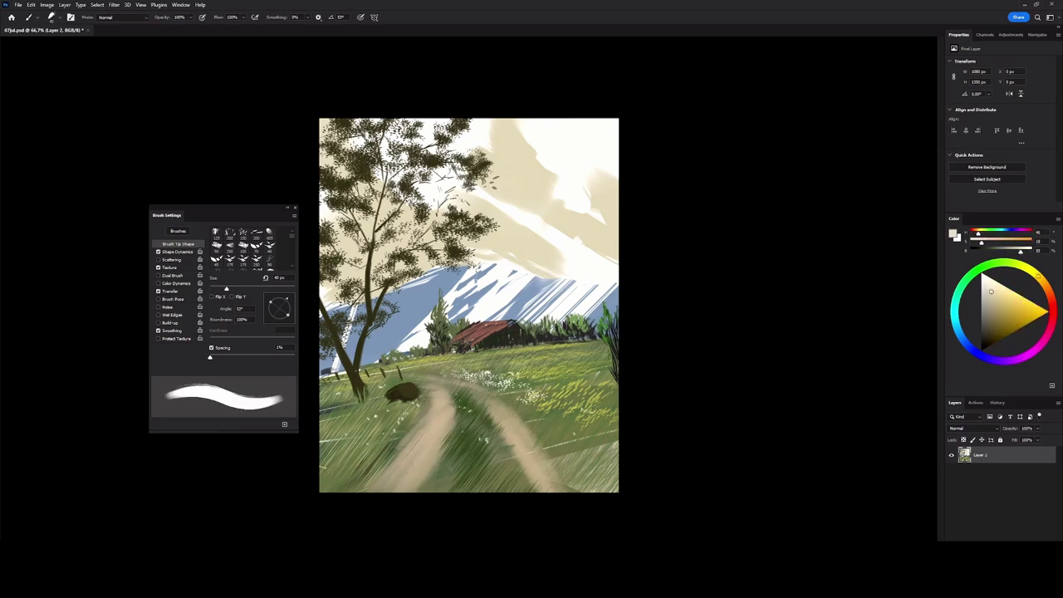
pyautogui.click(97, 4)
pyautogui.click(116, 104)
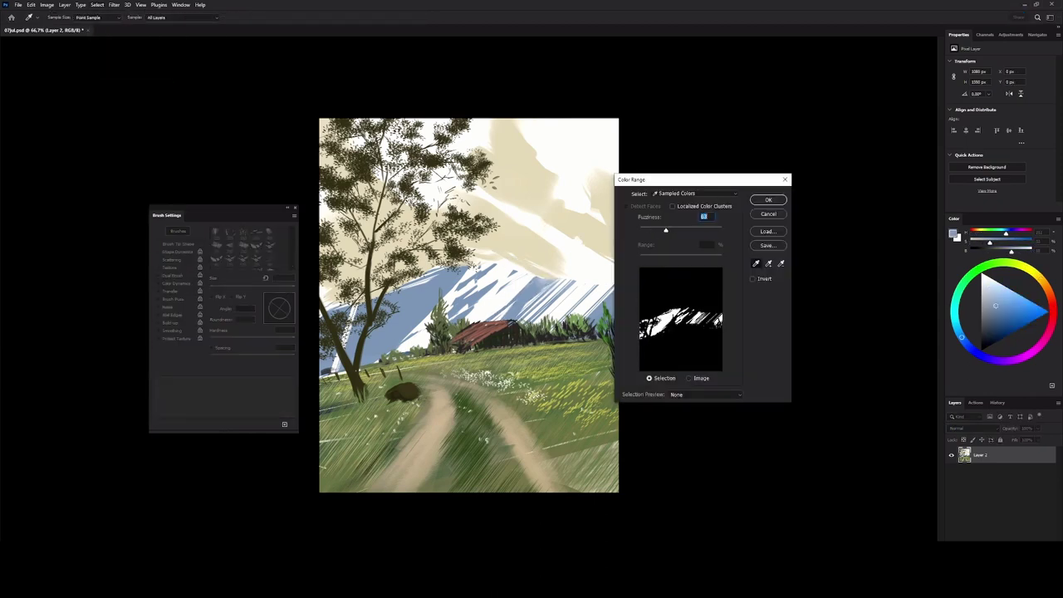
# Cancel the colour range selection and repaint the mountain darker blue with a streaky textured brush.
pyautogui.press('Return')
pyautogui.rightClick(445, 258)
pyautogui.click(622, 423)
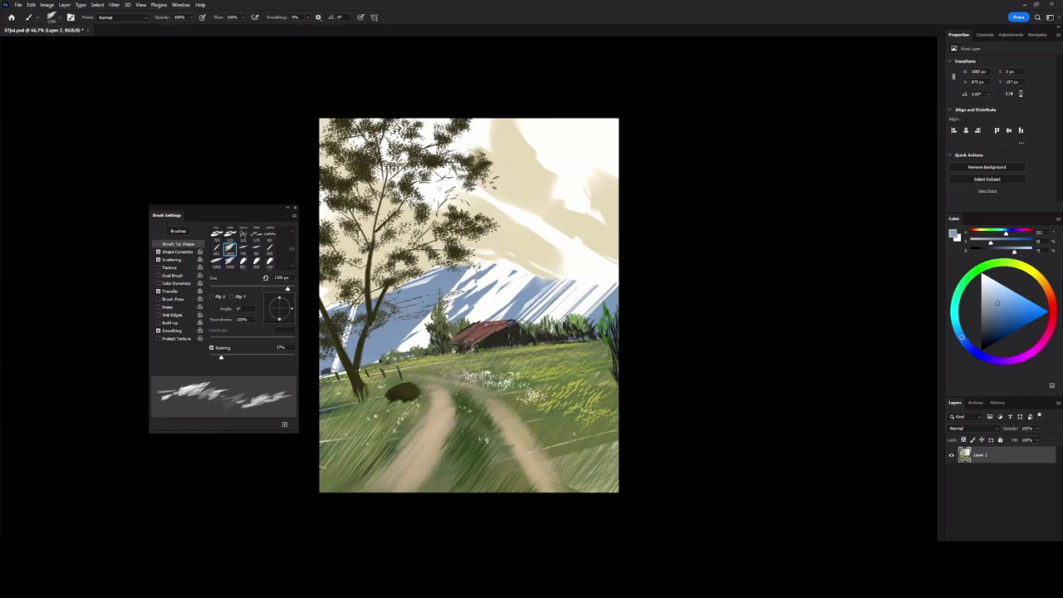
pyautogui.press(']')
pyautogui.moveTo(391, 319)
pyautogui.mouseDown()
pyautogui.moveTo(498, 282)
pyautogui.moveTo(382, 349)
pyautogui.mouseUp()
pyautogui.press('[')
pyautogui.moveTo(515, 266); pyautogui.dragTo(349, 332)
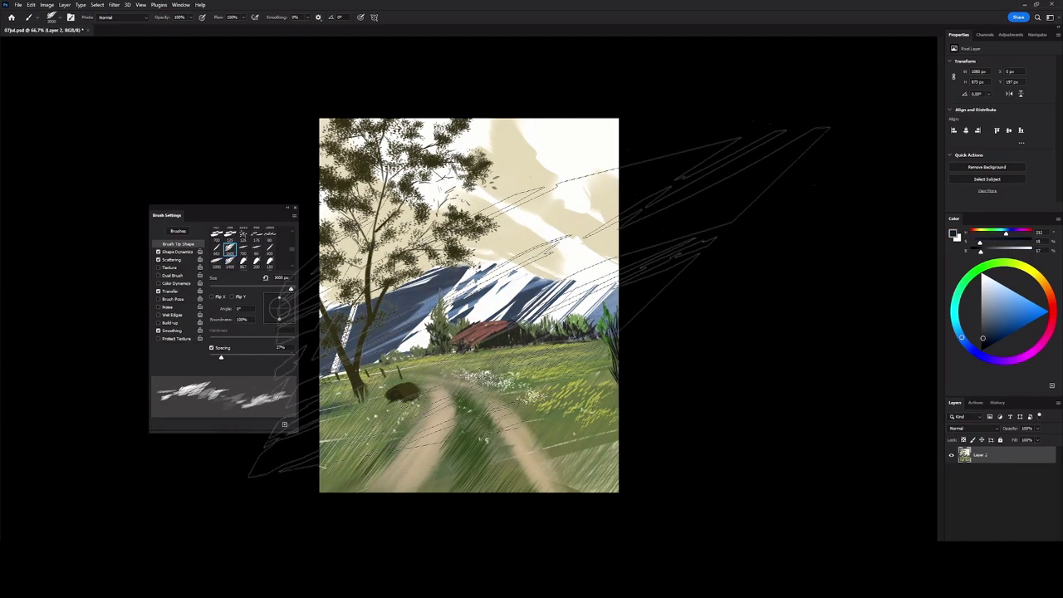
pyautogui.moveTo(448, 274); pyautogui.dragTo(373, 340)
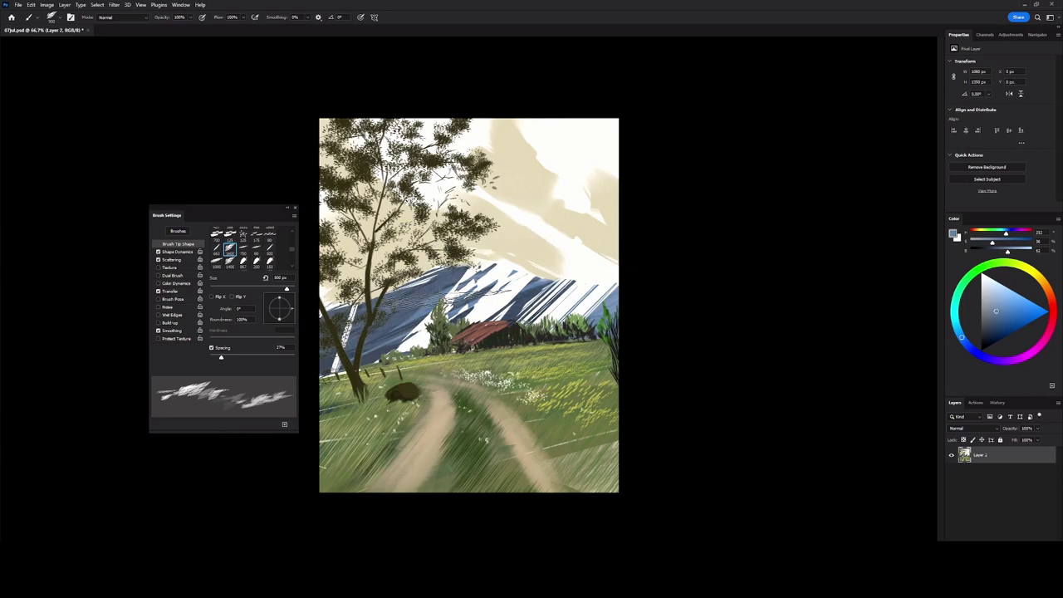
# Choose the Mountain_cracks_2 brush at 15 px, then switch to a different brush preset.
pyautogui.rightClick(459, 251)
pyautogui.press('Return')
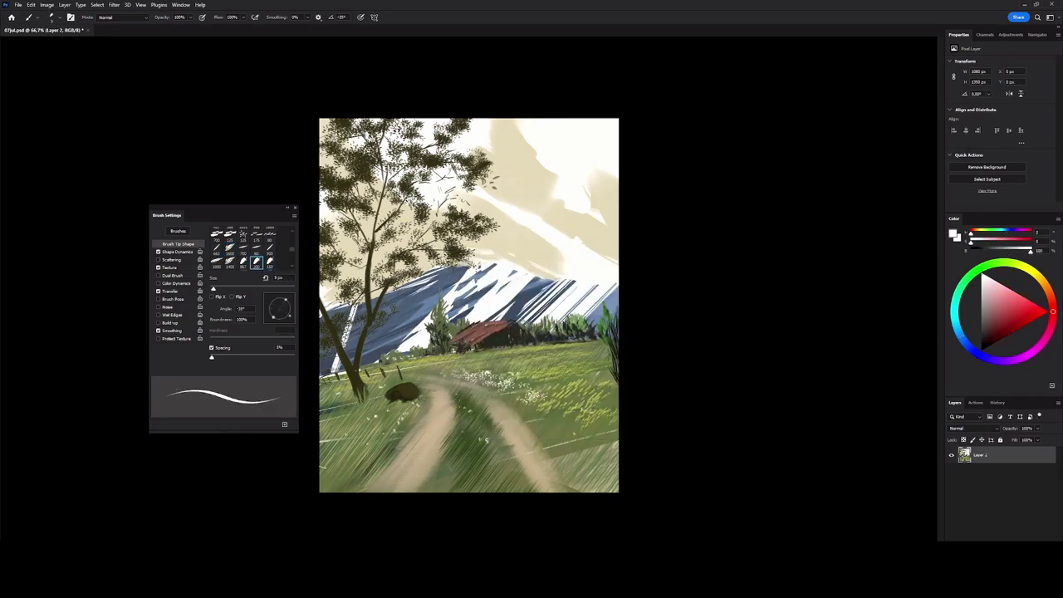
pyautogui.press(']')
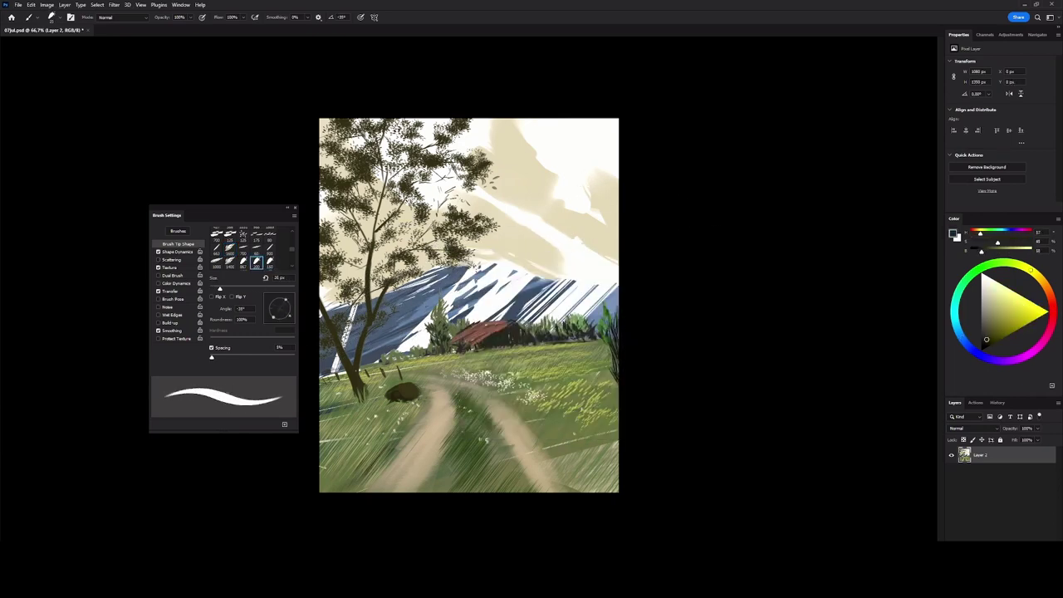
pyautogui.press('[')
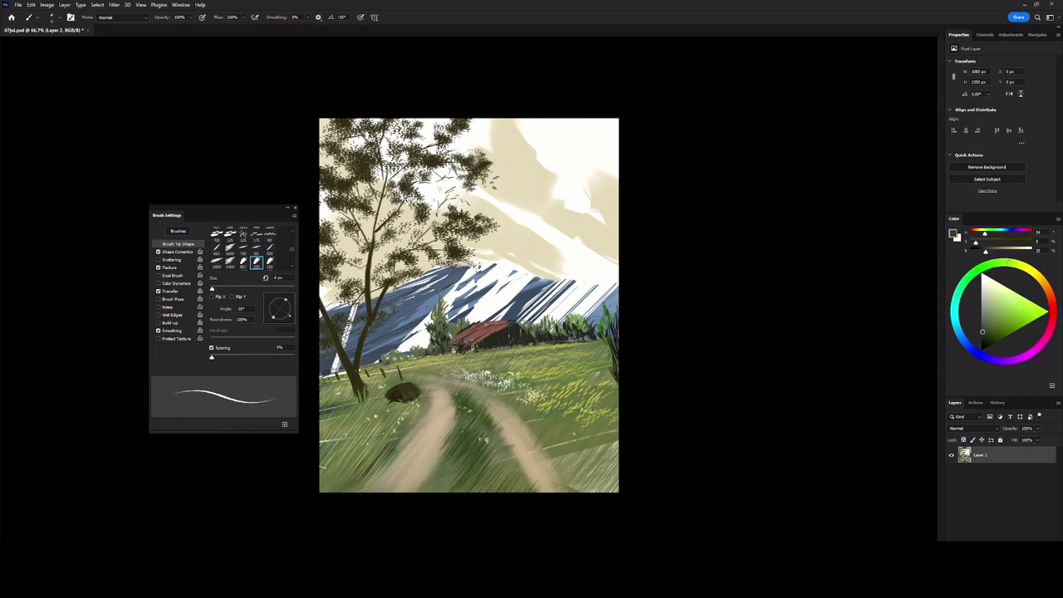
pyautogui.rightClick(512, 275)
pyautogui.click(710, 365)
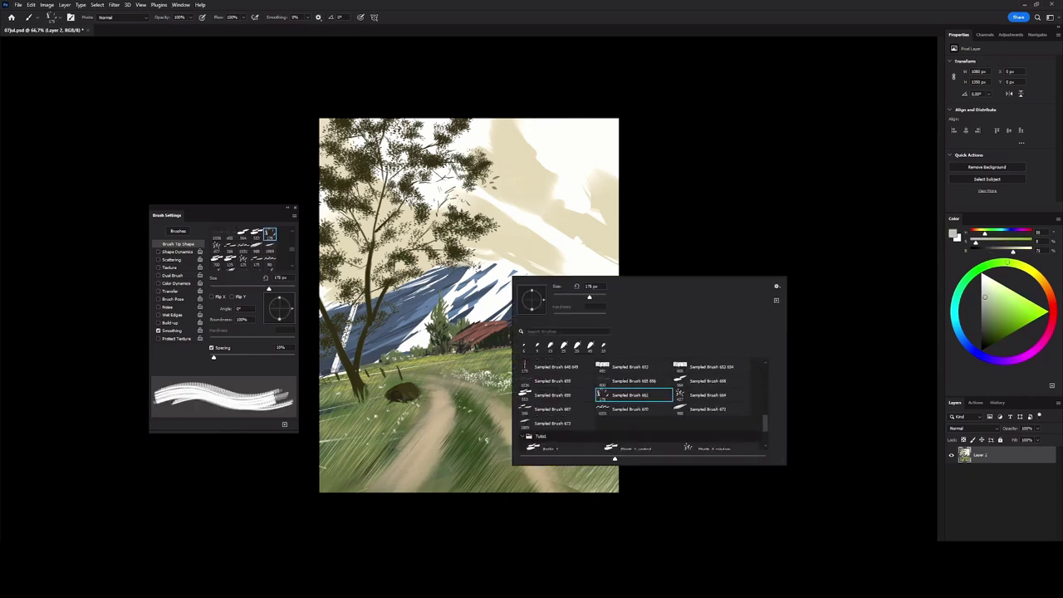
pyautogui.press('Return')
# Set shape dynamics (angle initial direction, pen-pressure size jitter), sample brownish-orange, and duplicate Layer 2.
pyautogui.click(177, 251)
pyautogui.click(255, 248)
pyautogui.click(250, 248)
pyautogui.click(252, 311)
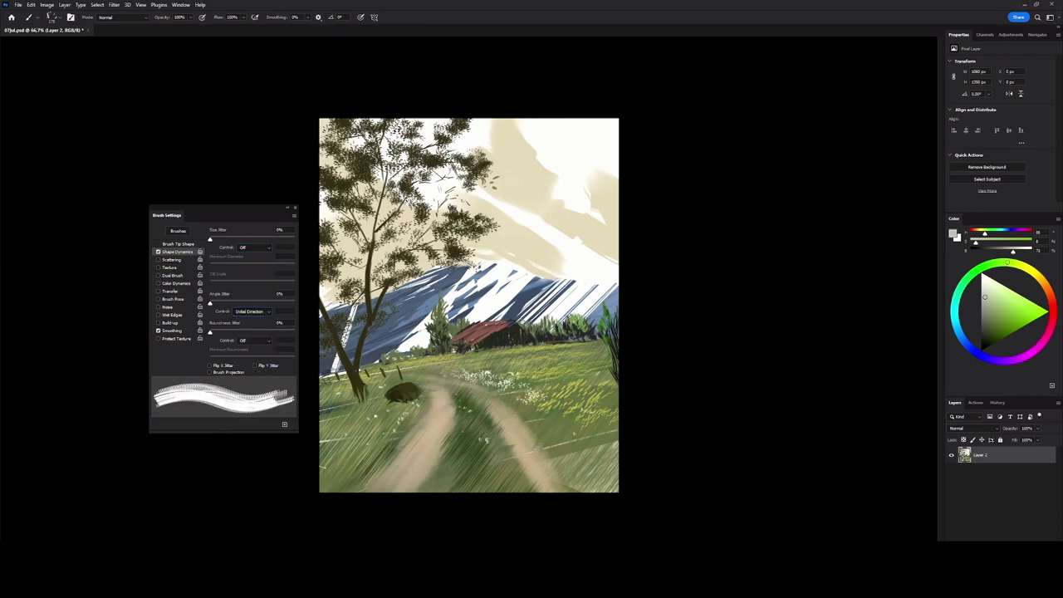
pyautogui.click(250, 353)
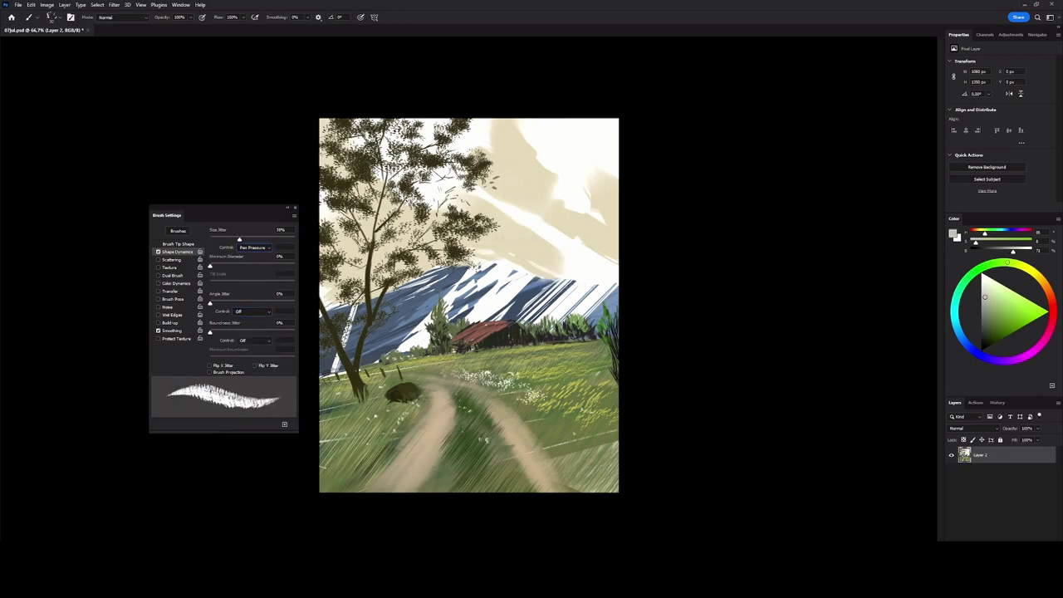
pyautogui.keyDown('alt'); pyautogui.click(551, 328); pyautogui.keyUp('alt')
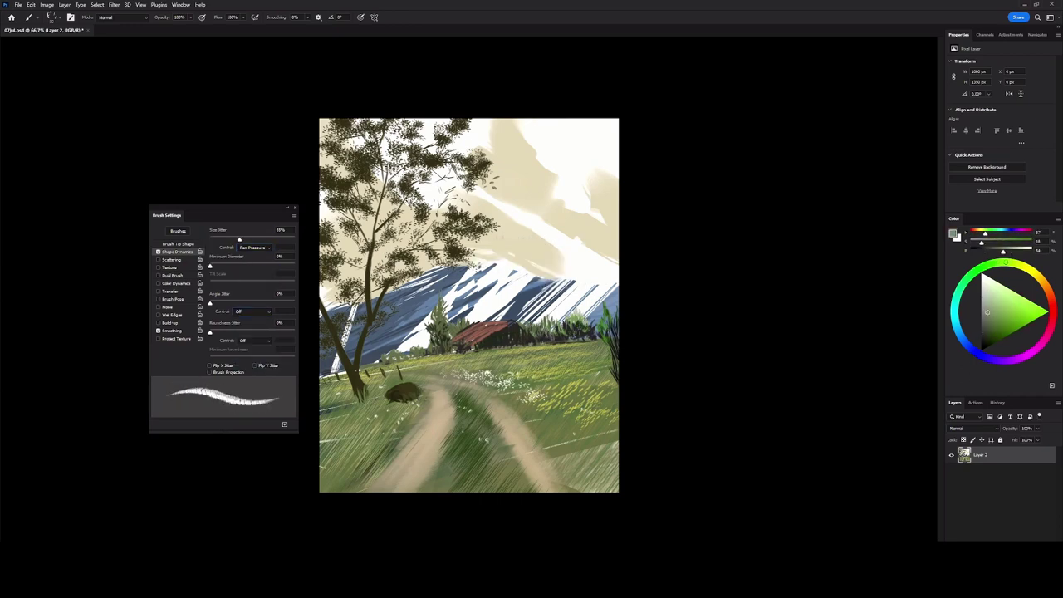
pyautogui.hotkey('ctrl', 'j')
# Apply a warmer Color Balance to Layer 2 copy, entering -2 in one field.
pyautogui.hotkey('ctrl', 'b')
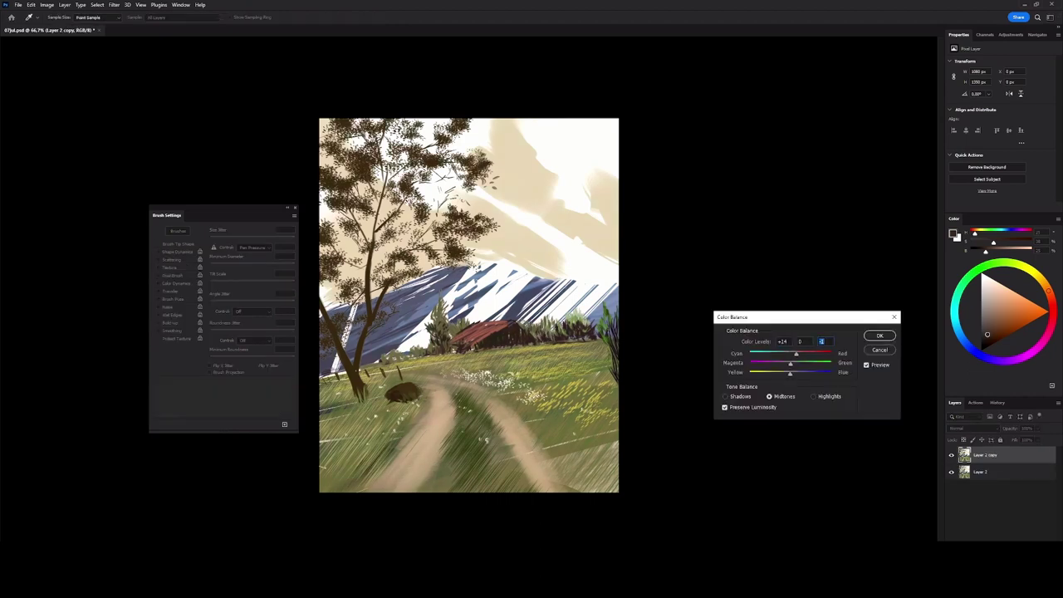
pyautogui.write('-2')
pyautogui.hotkey('shift', 'Tab')
pyautogui.press('Return')
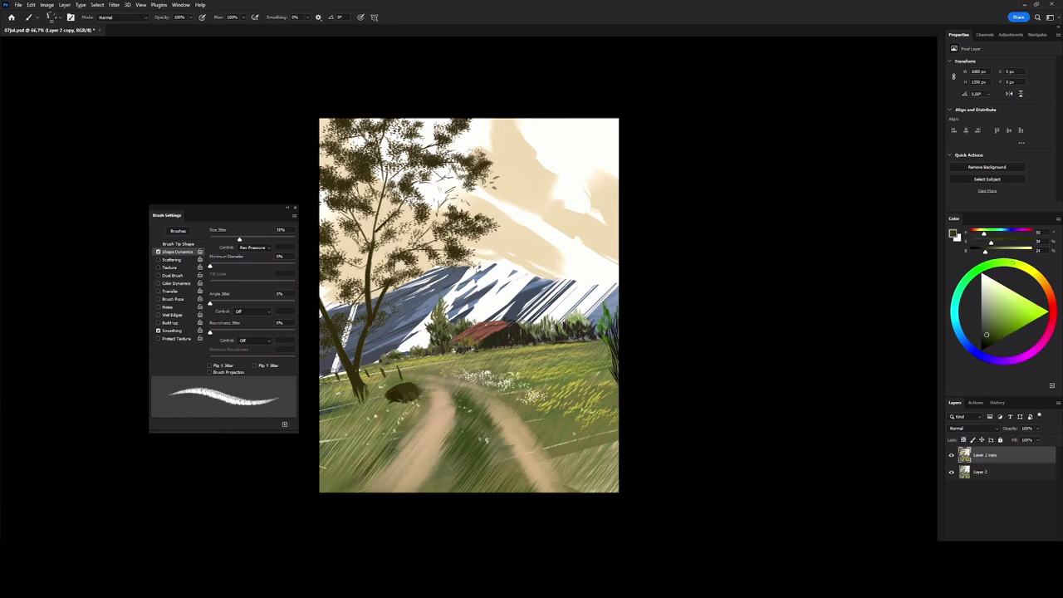
# Sample the barn roof's reddish-brown and add a Brightness/Contrast adjustment layer.
pyautogui.keyDown('alt'); pyautogui.click(508, 333); pyautogui.keyUp('alt')
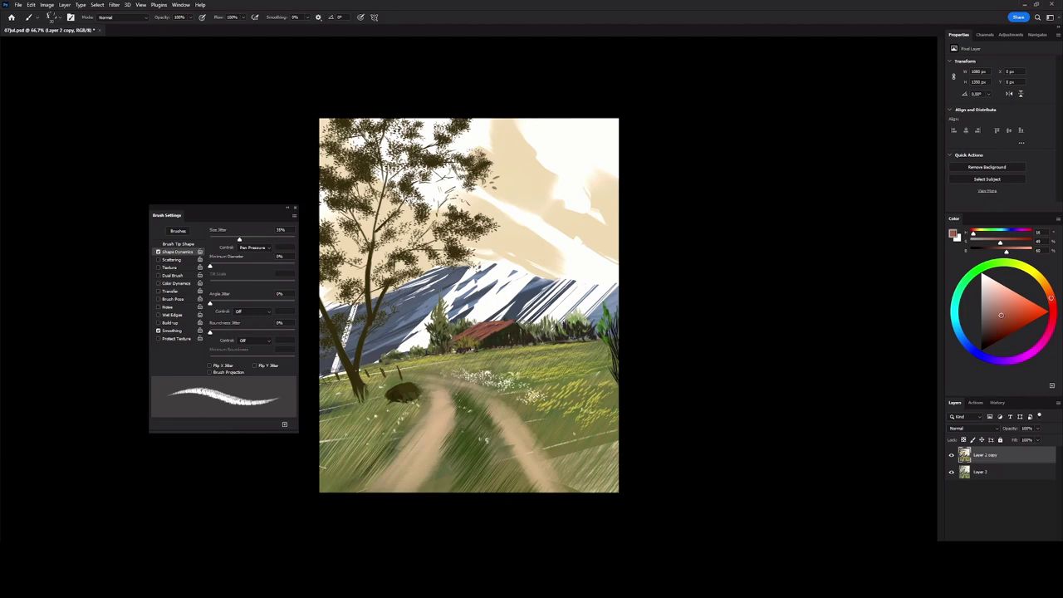
pyautogui.click(1021, 535)
pyautogui.click(1026, 444)
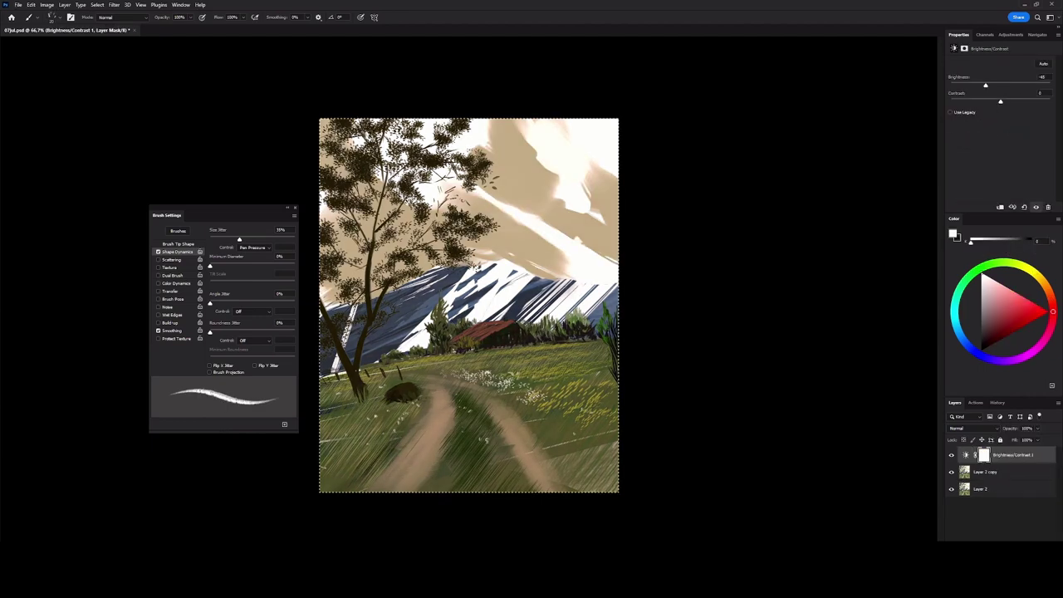
# Invert the adjustment mask and reveal the darkening only over the lower grass.
pyautogui.hotkey('ctrl', 'i')
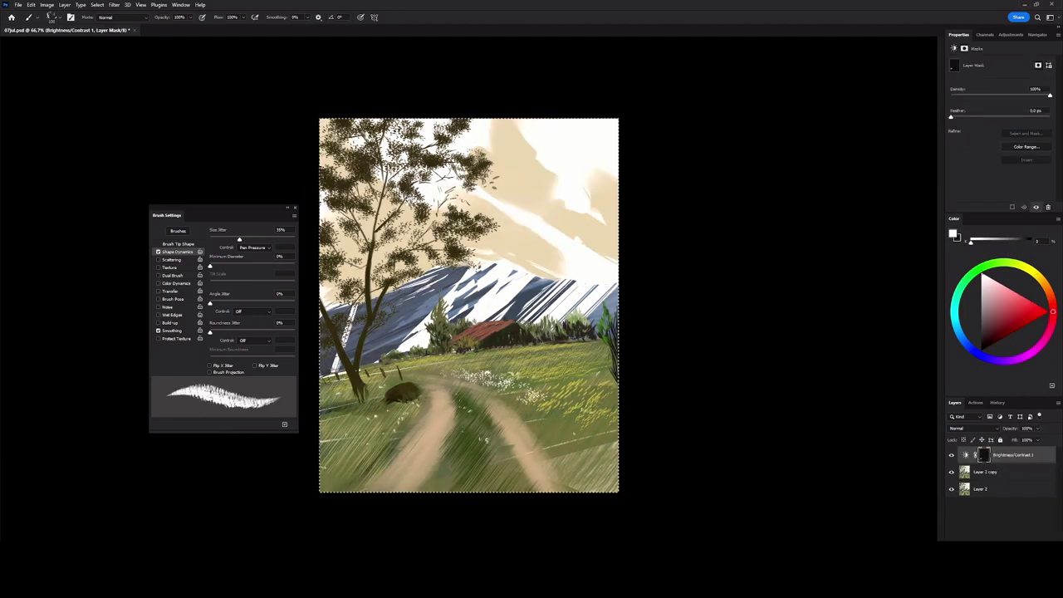
pyautogui.moveTo(357, 419); pyautogui.dragTo(498, 466)
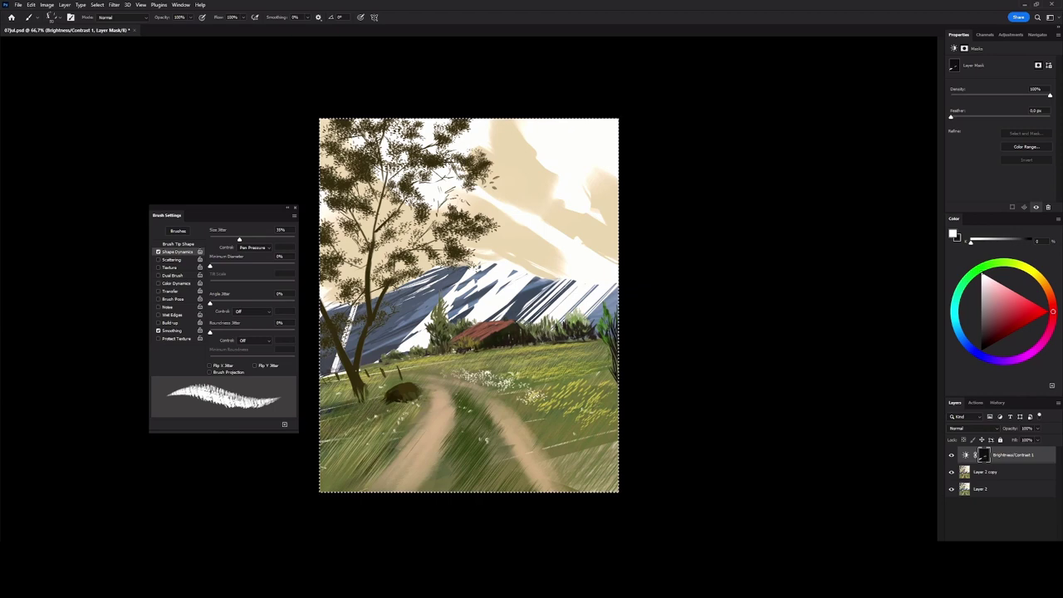
pyautogui.rightClick(498, 316)
pyautogui.doubleClick(706, 483)
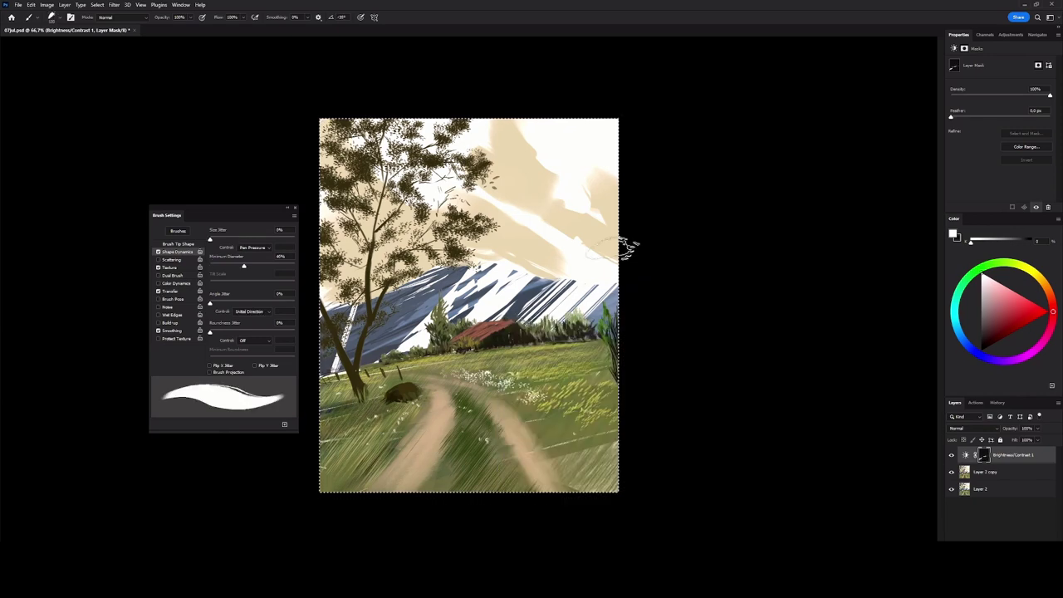
pyautogui.click(177, 243)
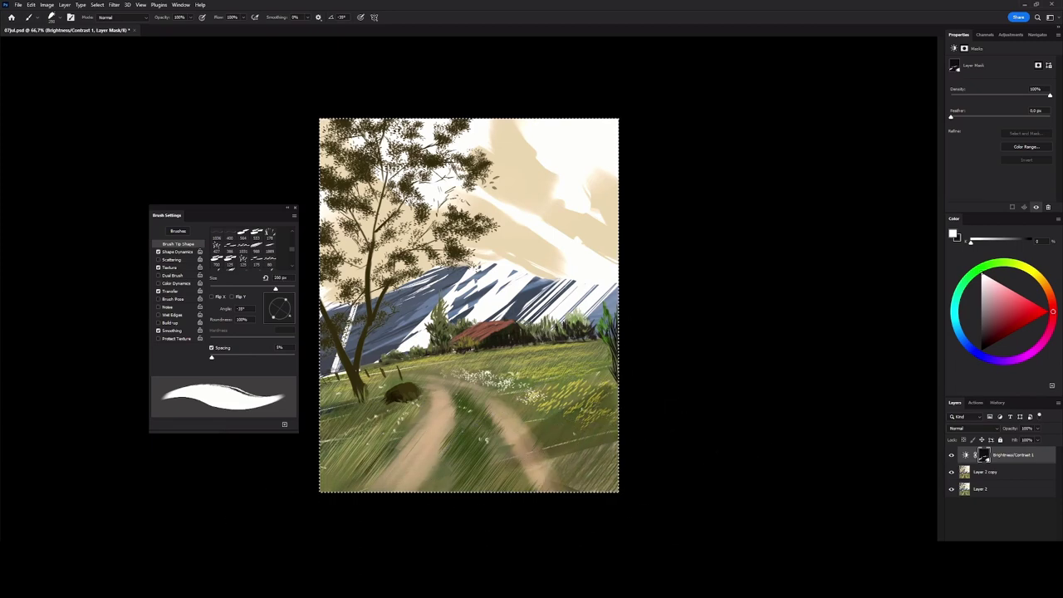
# Paint a light yellow glow across the meadow strip with an enlarged brush.
pyautogui.press(']')
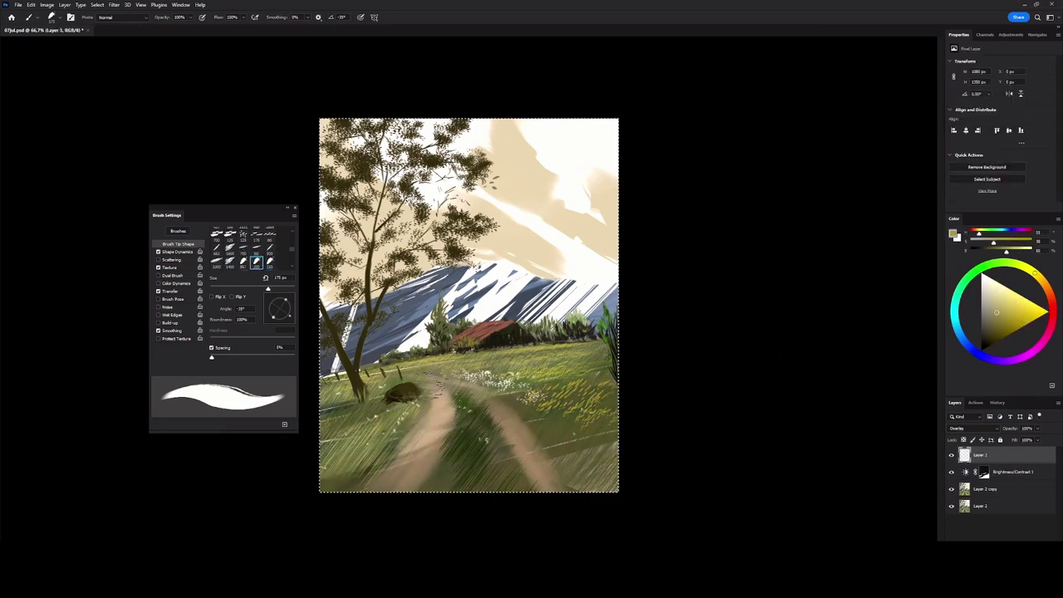
pyautogui.click(992, 286)
pyautogui.moveTo(428, 357); pyautogui.dragTo(581, 352)
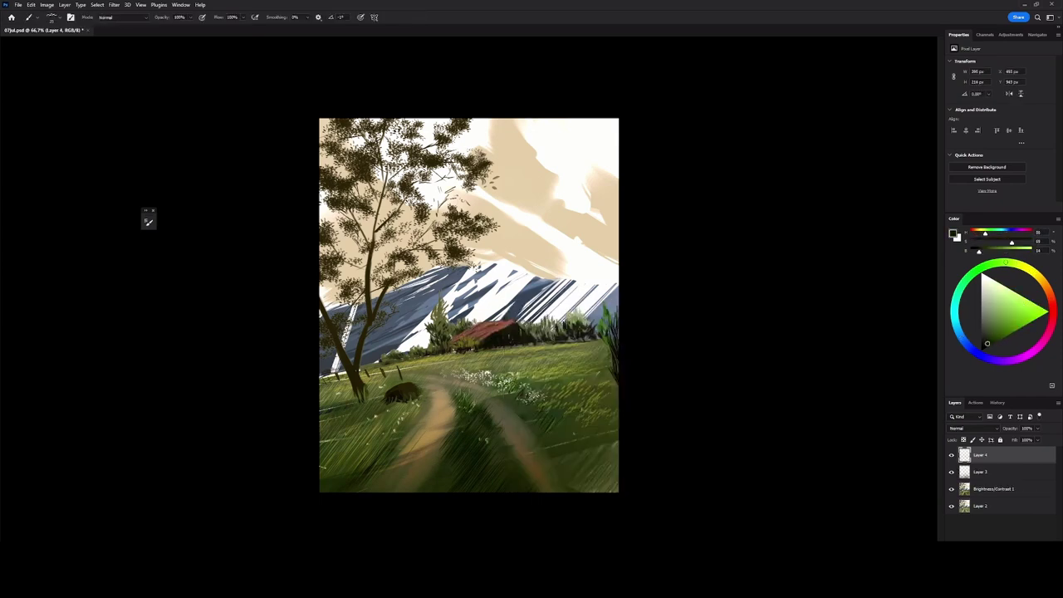
# Paint dark grass blades in the lower-left foreground using the sampled path colour.
pyautogui.keyDown('alt'); pyautogui.click(474, 457); pyautogui.keyUp('alt')
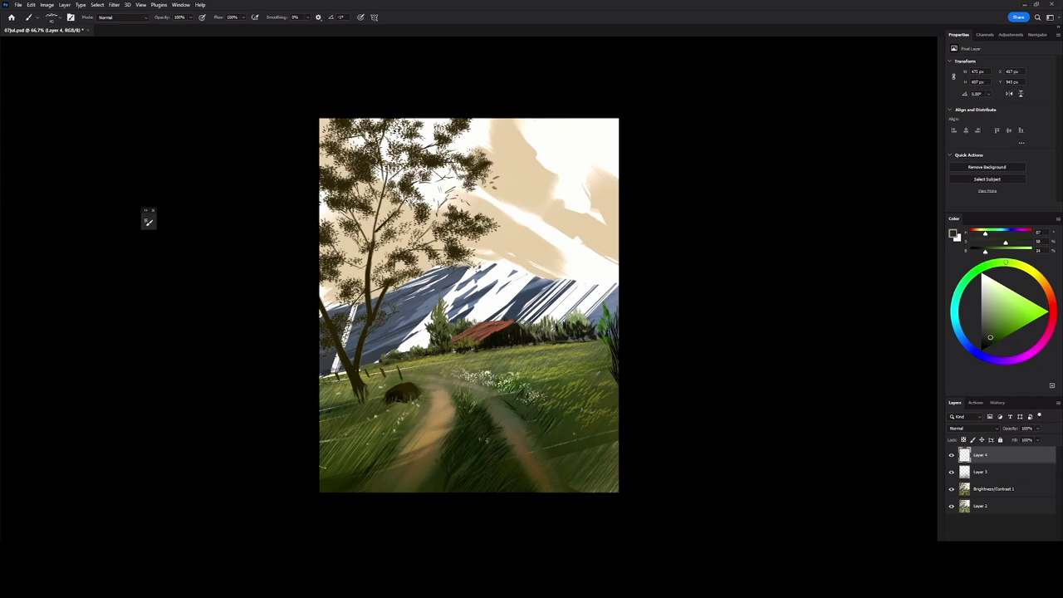
pyautogui.moveTo(394, 435)
pyautogui.mouseDown()
pyautogui.moveTo(365, 467)
pyautogui.moveTo(375, 467)
pyautogui.mouseUp()
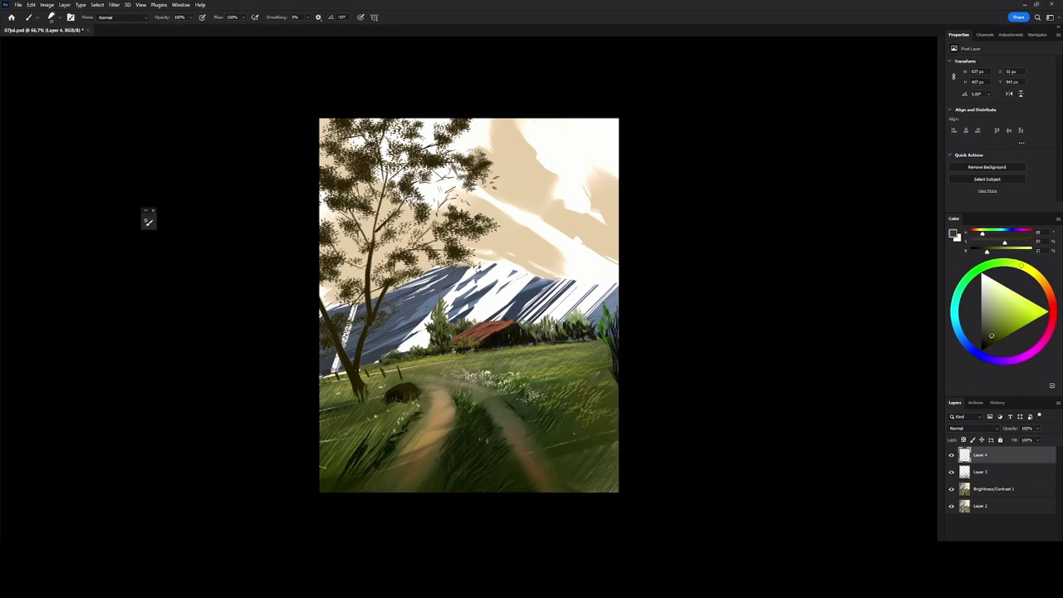
pyautogui.moveTo(405, 404); pyautogui.dragTo(326, 471)
# Sample a foreground green and lower the brush opacity to 50%.
pyautogui.keyDown('alt'); pyautogui.click(393, 436); pyautogui.keyUp('alt')
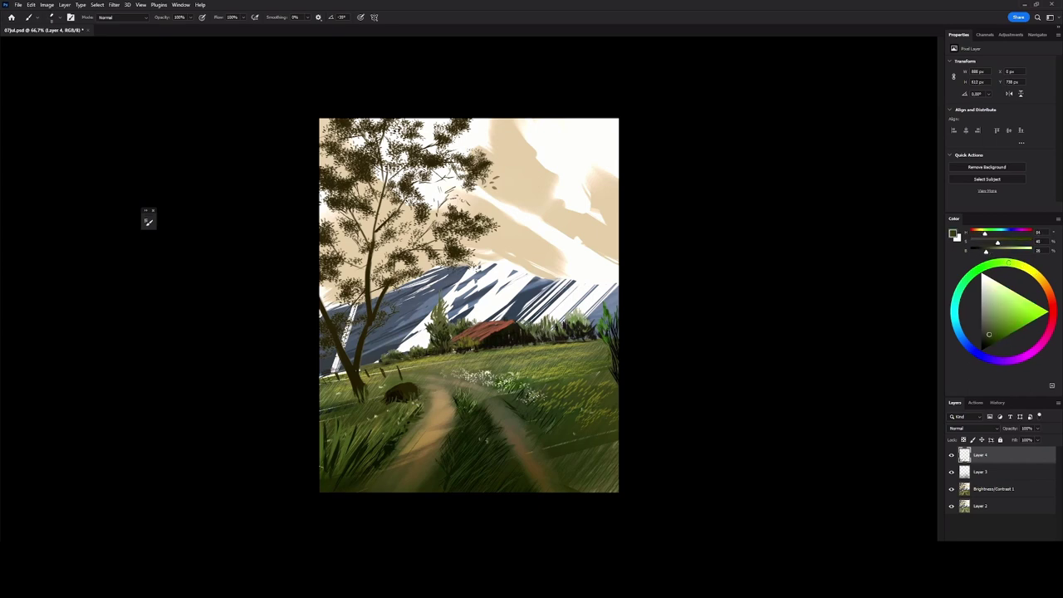
pyautogui.press('F5')
pyautogui.keyDown('alt'); pyautogui.click(528, 414); pyautogui.keyUp('alt')
pyautogui.press('5')
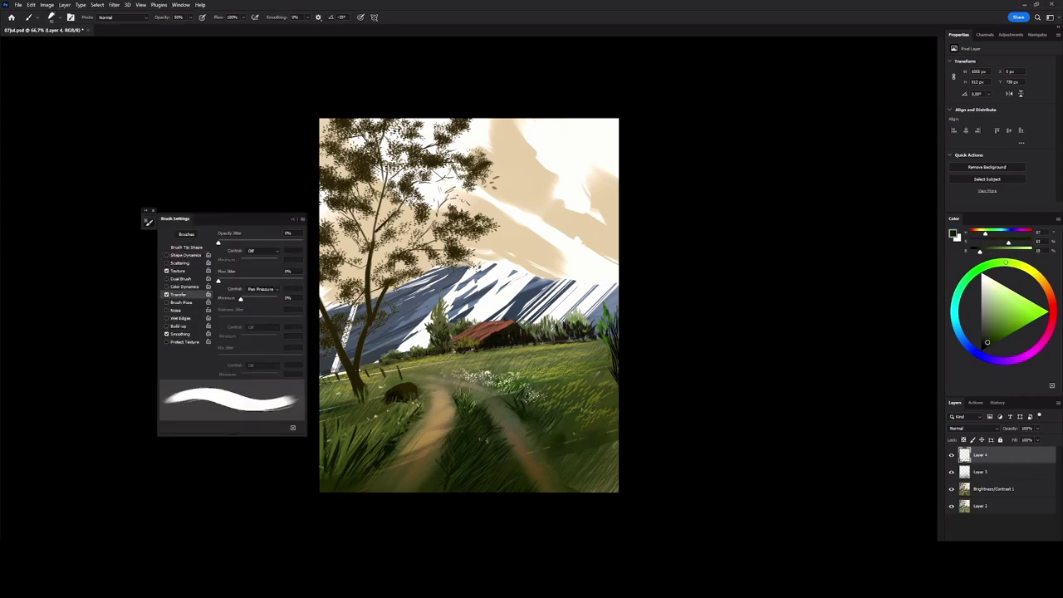
pyautogui.press('F5')
# Switch to another grass brush and pick a pale yellow-beige colour from the painting.
pyautogui.rightClick(540, 290)
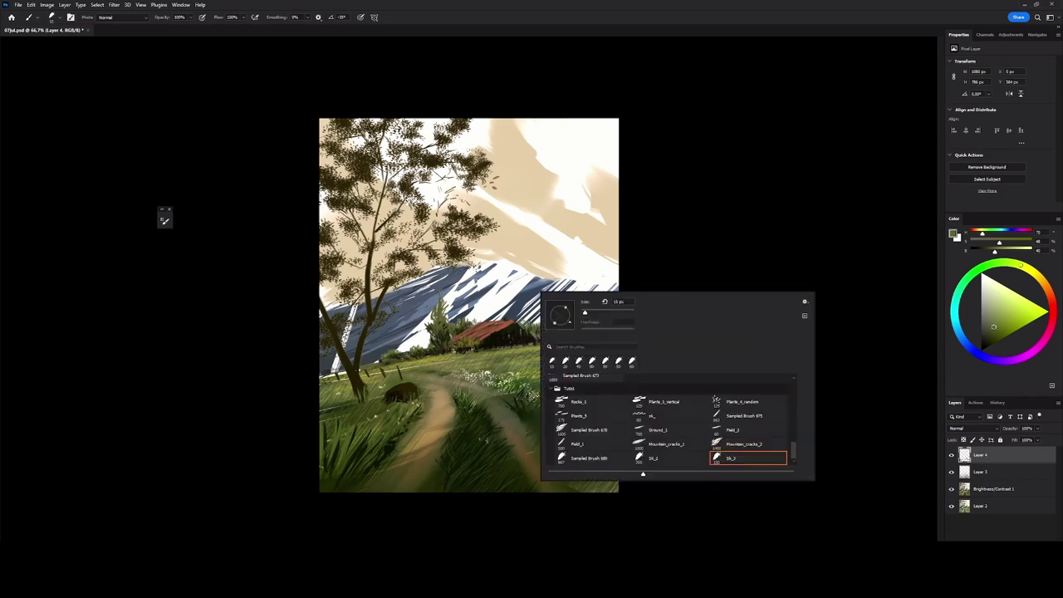
pyautogui.doubleClick(752, 458)
pyautogui.keyDown('alt'); pyautogui.click(611, 366); pyautogui.keyUp('alt')
pyautogui.keyDown('alt'); pyautogui.click(606, 333); pyautogui.keyUp('alt')
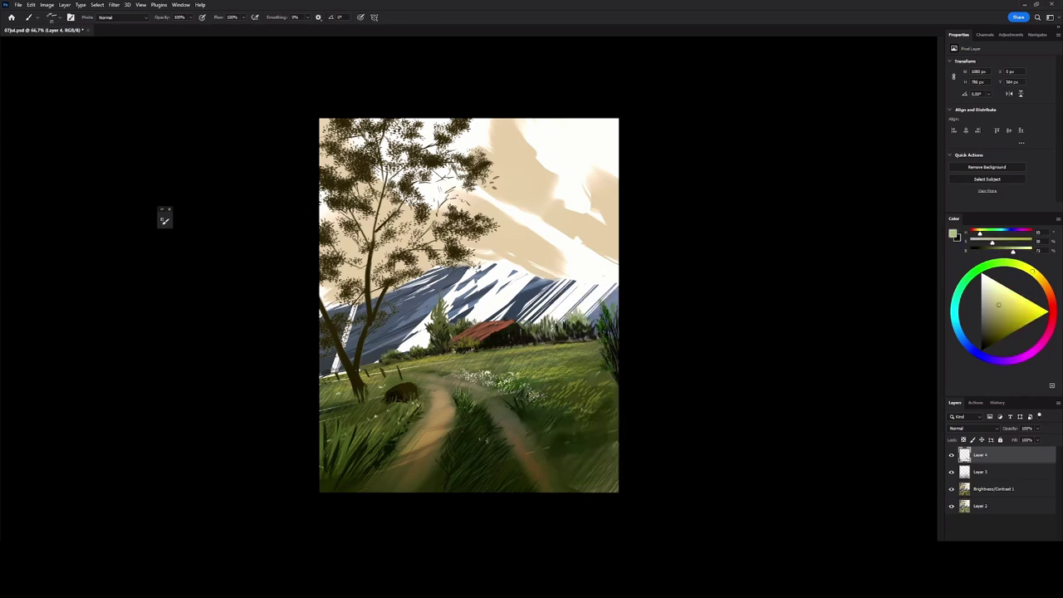
pyautogui.keyDown('alt'); pyautogui.click(581, 368); pyautogui.keyUp('alt')
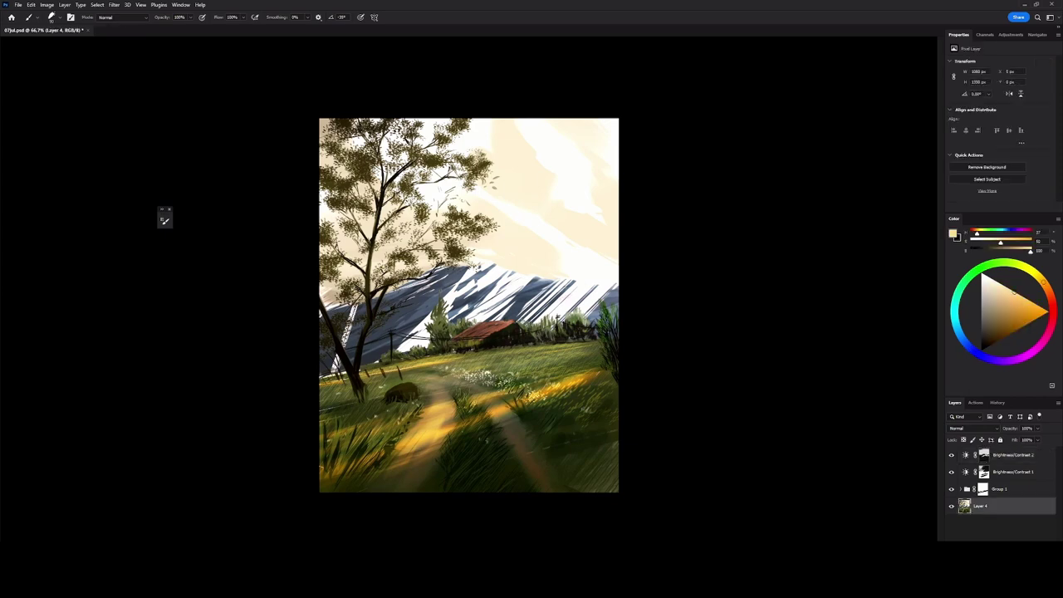
# Duplicate the painting layer, merge the adjustments into it, and save the file.
pyautogui.hotkey('ctrl', 'j')
pyautogui.hotkey('ctrl', 'e')
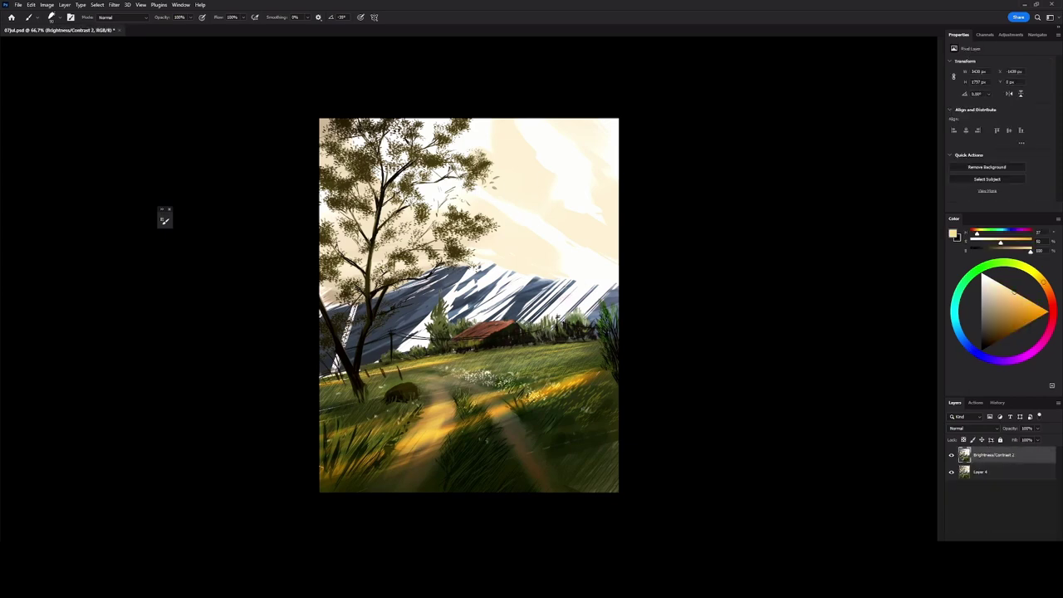
pyautogui.hotkey('ctrl', 's')
# Add a new Overlay layer and brighten the yellow streak in the grass.
pyautogui.hotkey('ctrl', 'shift', 'alt', 'n')
pyautogui.click(971, 428)
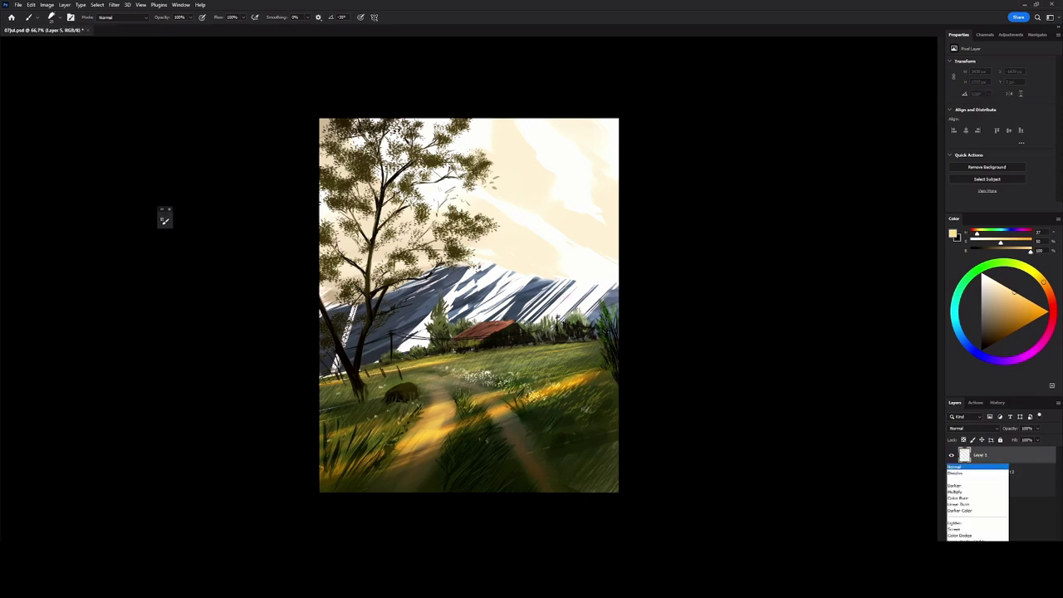
pyautogui.click(963, 461)
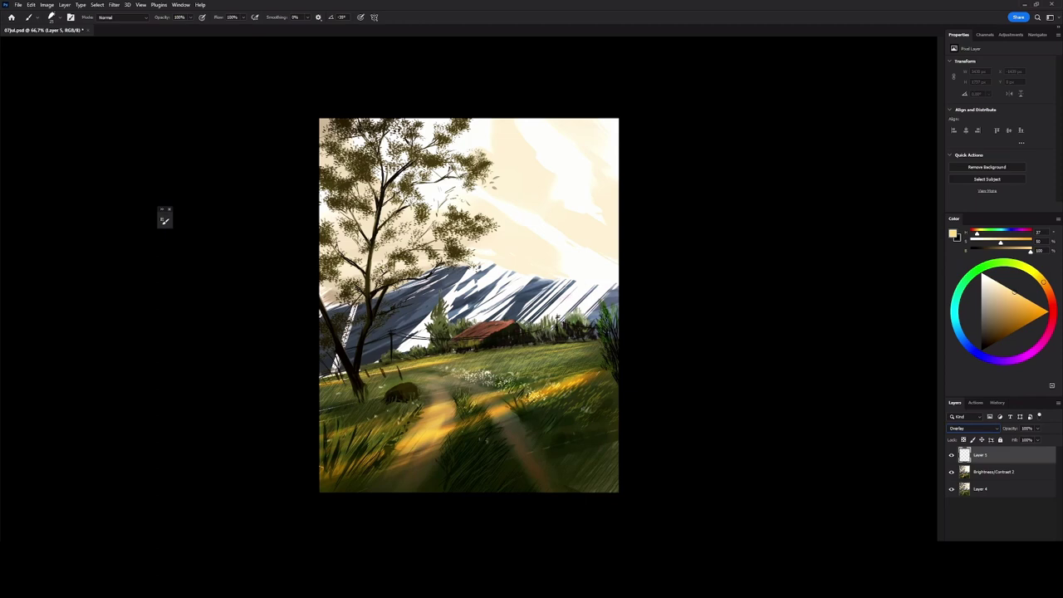
pyautogui.moveTo(540, 391); pyautogui.dragTo(589, 375)
# Retry the grass streak in pale cream, undo unwanted strokes, and paint dark blue-grey across the top.
pyautogui.click(985, 285)
pyautogui.moveTo(551, 387); pyautogui.dragTo(586, 367)
pyautogui.hotkey('ctrl', 'z')
pyautogui.hotkey('ctrl', 'shift', 'z')
pyautogui.hotkey('ctrl', 'z')
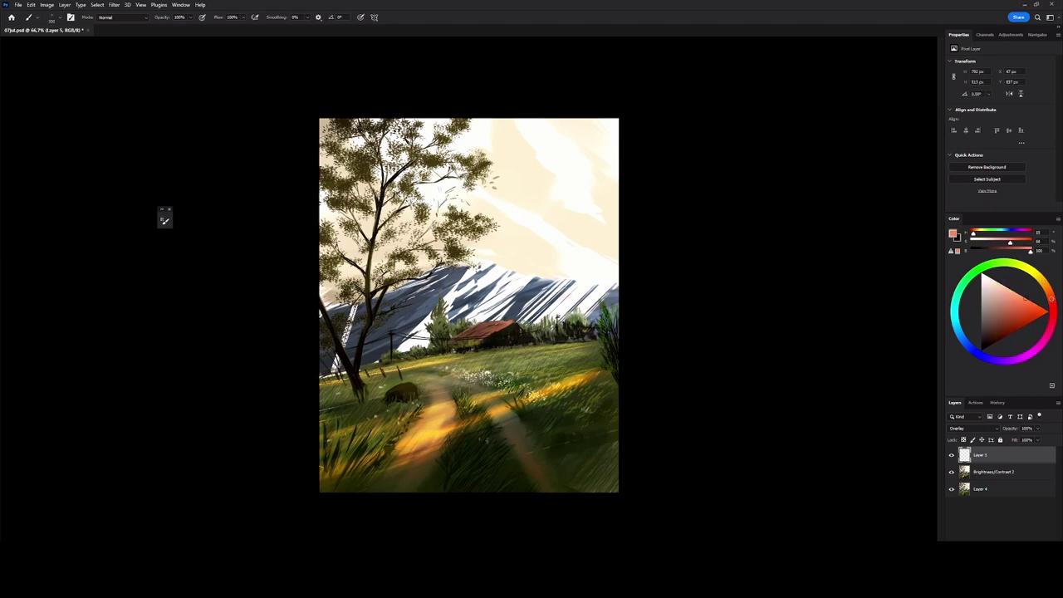
pyautogui.hotkey('ctrl', 'z')
pyautogui.hotkey('ctrl', 'z')
pyautogui.hotkey('ctrl', 'z')
pyautogui.hotkey('ctrl', 'z')
pyautogui.hotkey('ctrl', 'z')
pyautogui.moveTo(451, 114); pyautogui.dragTo(606, 102)
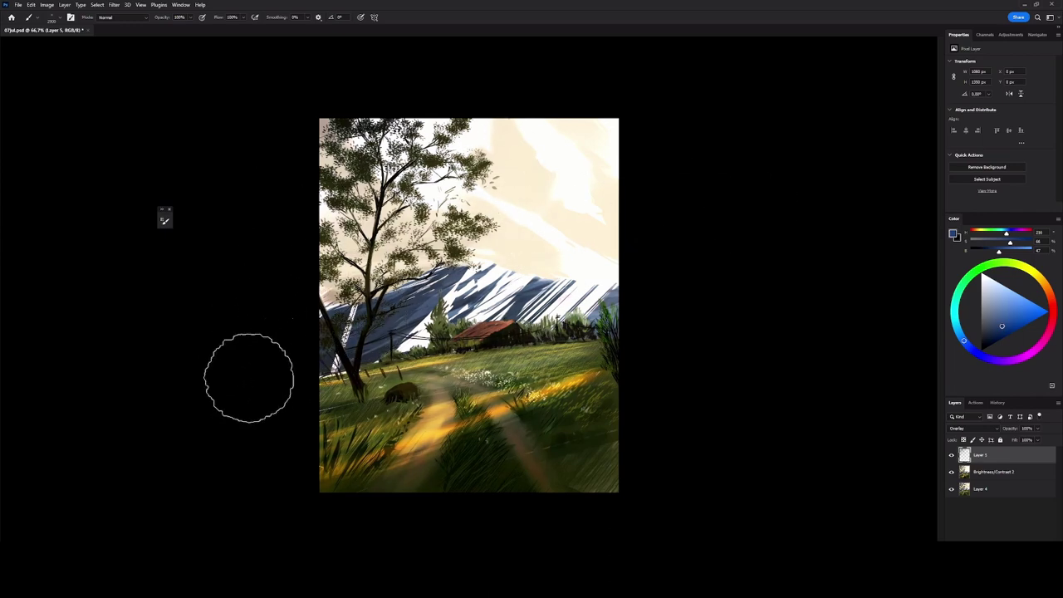
pyautogui.click(983, 336)
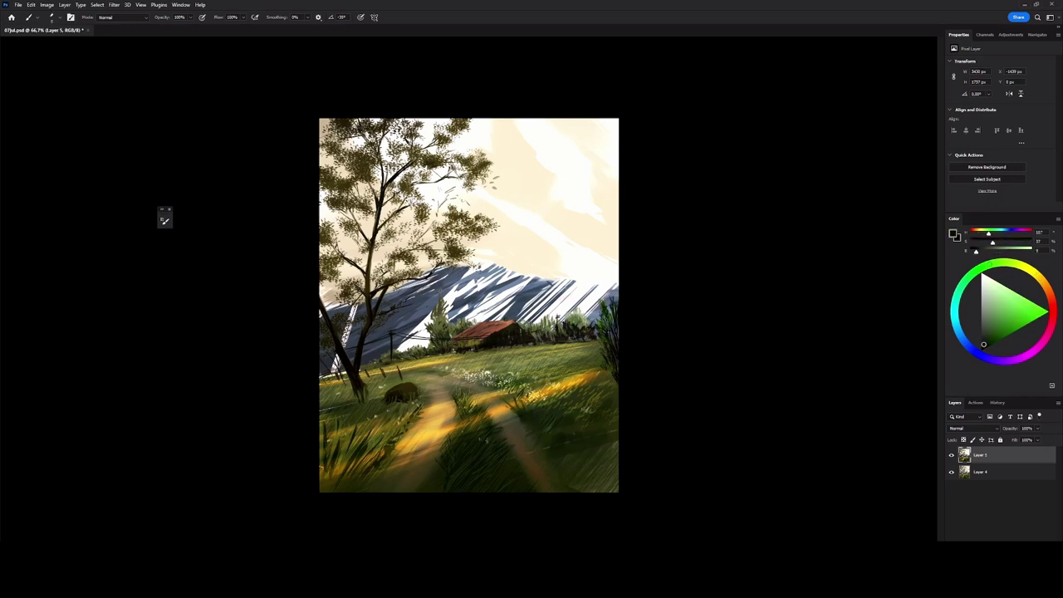
# Show Brush Settings and add a new empty Layer 6 on top of the stack.
pyautogui.press('F5')
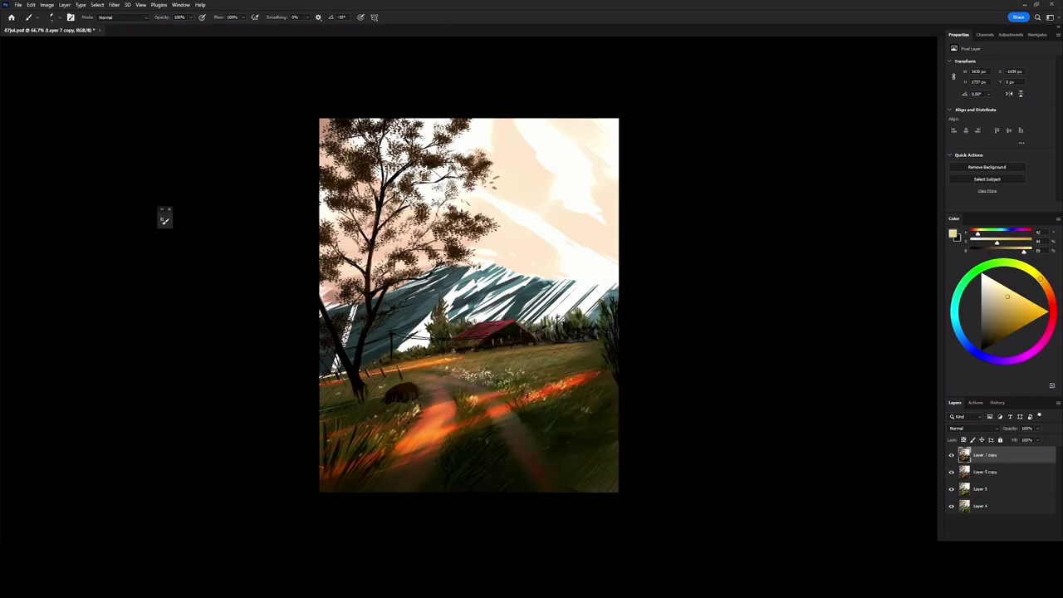
pyautogui.hotkey('ctrl', 'shift', 'alt', 'n')
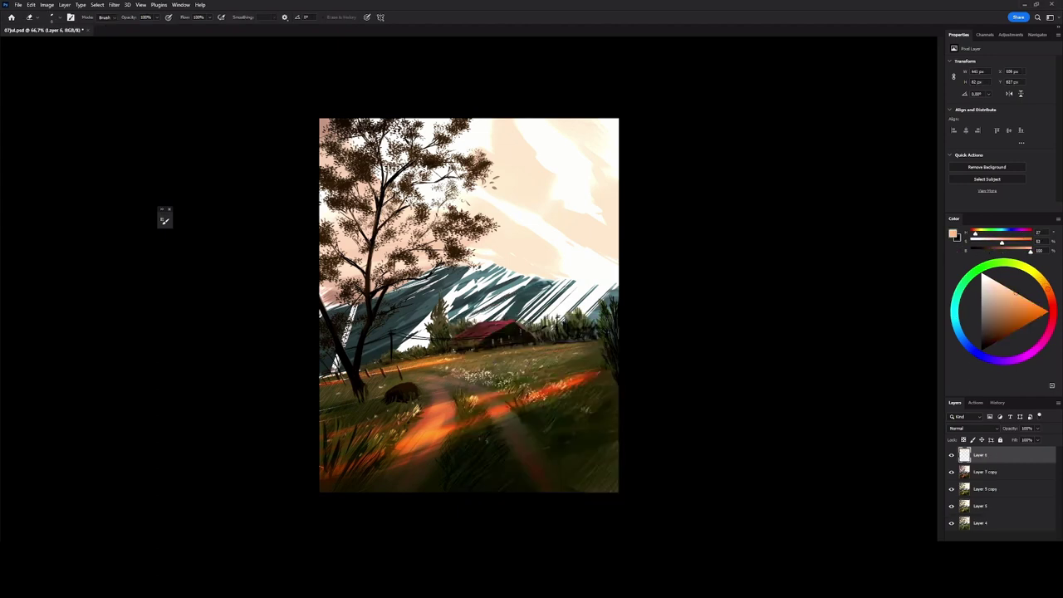